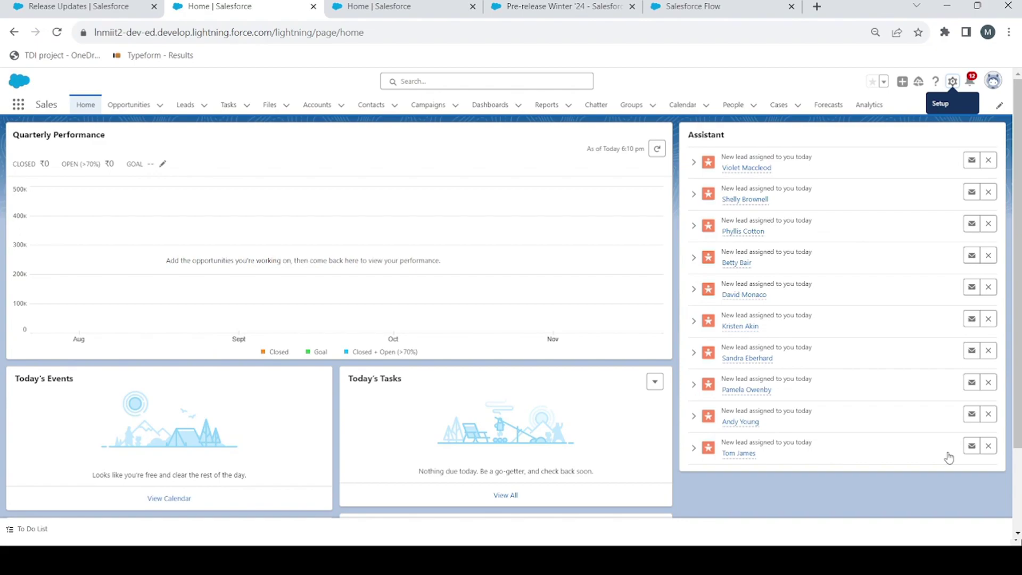
Switch to the Winter '24 pre-release signup tab
{"action": "left_click", "coordinate": [597, 4]}
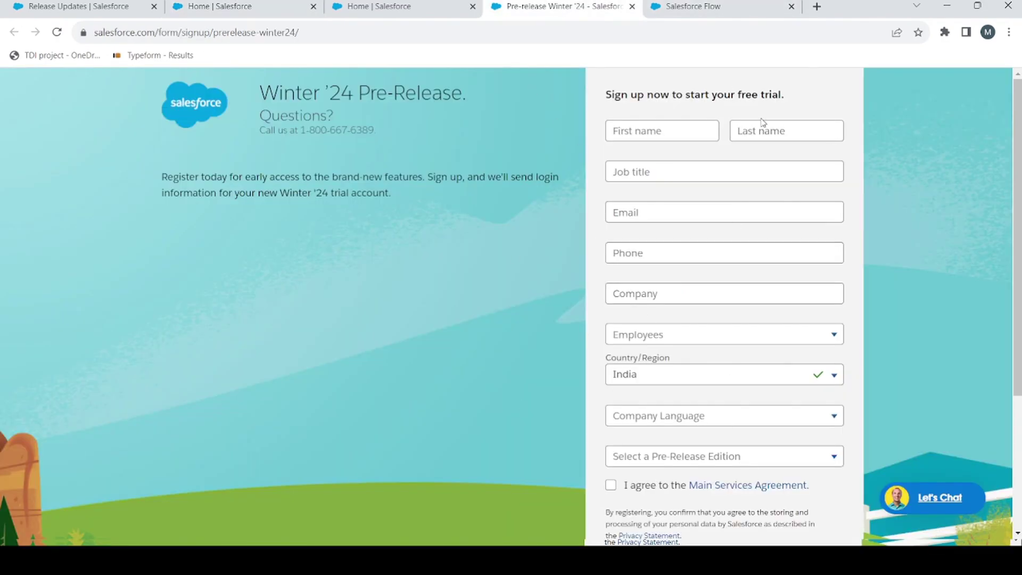
Look over the Winter '24 Flow release notes, then start a New Flow from Setup > Flows
{"action": "left_click", "coordinate": [405, 6]}
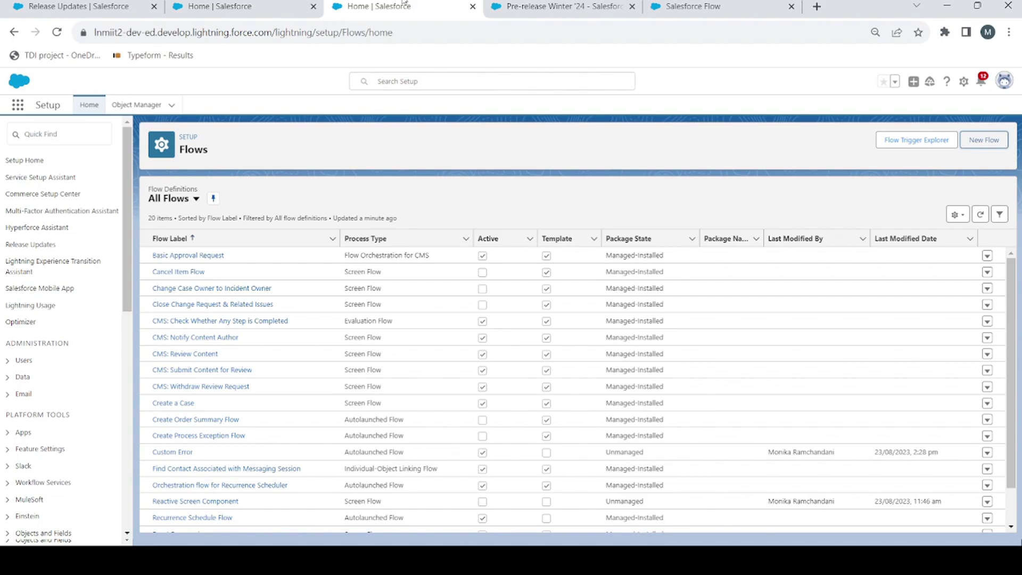
{"action": "left_click", "coordinate": [549, 7]}
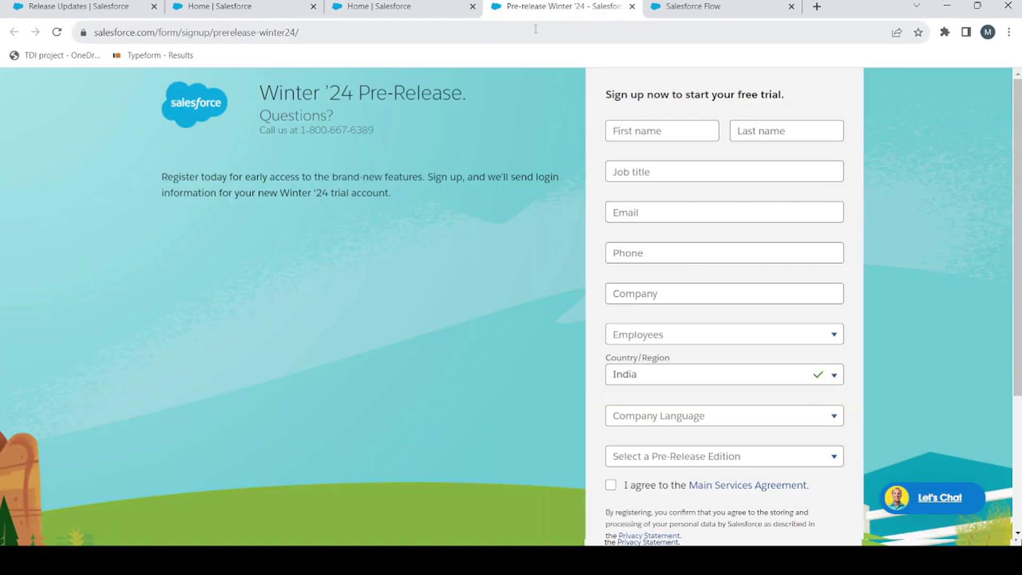
{"action": "left_click", "coordinate": [719, 6]}
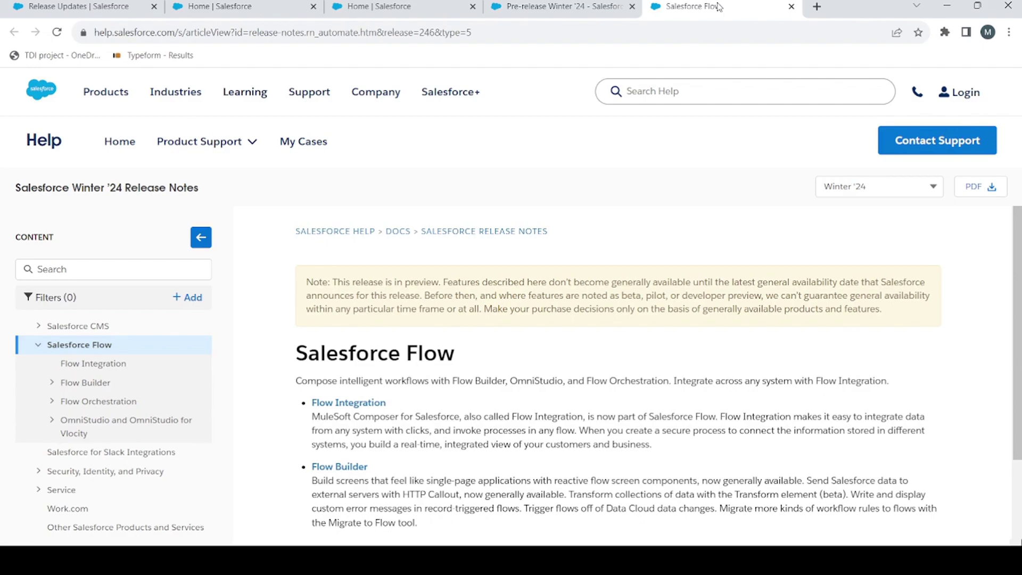
{"action": "left_click", "coordinate": [408, 12]}
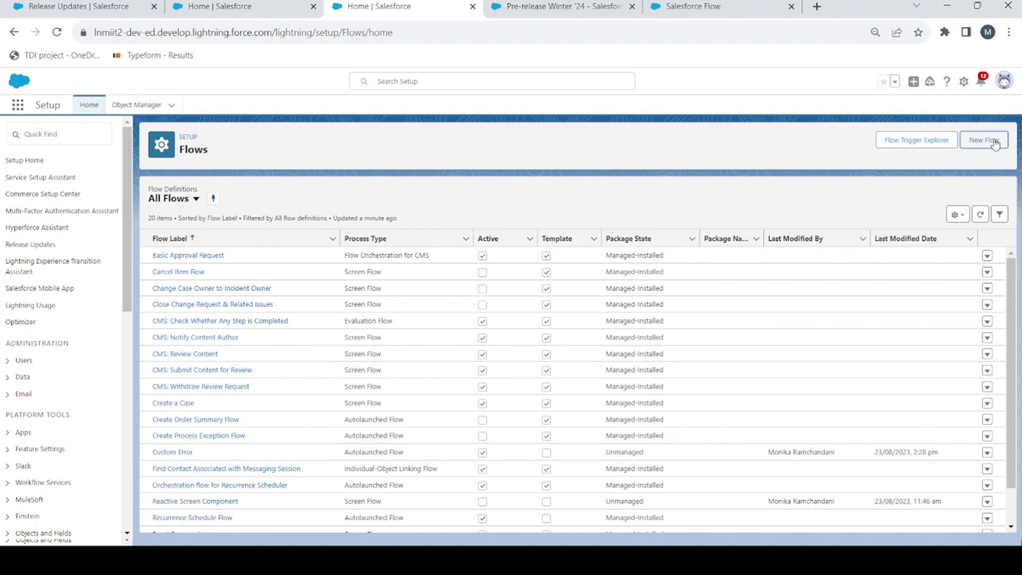
{"action": "left_click", "coordinate": [993, 141]}
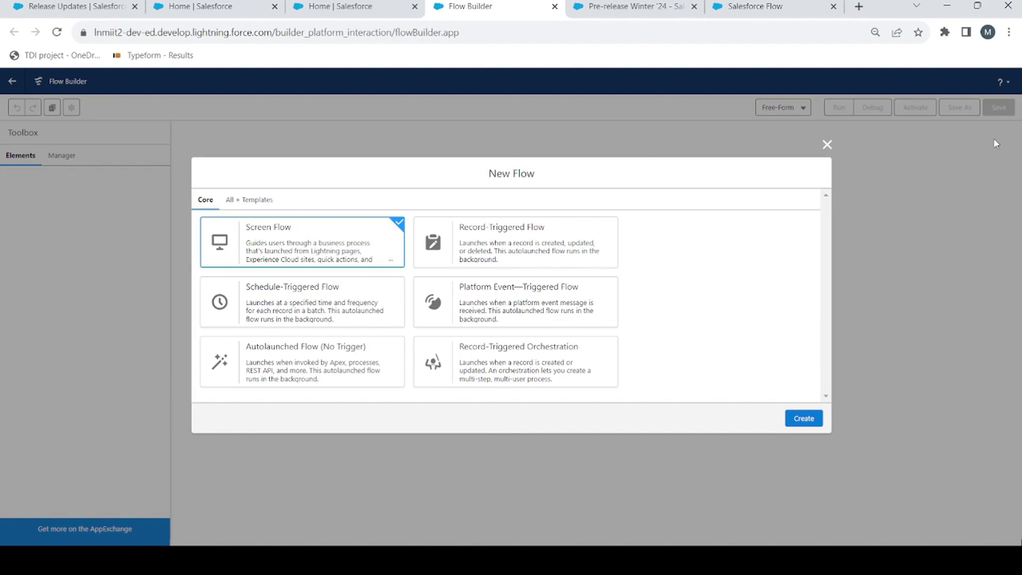
Choose Record-Triggered Flow as the flow type and create it
{"action": "left_click", "coordinate": [527, 248]}
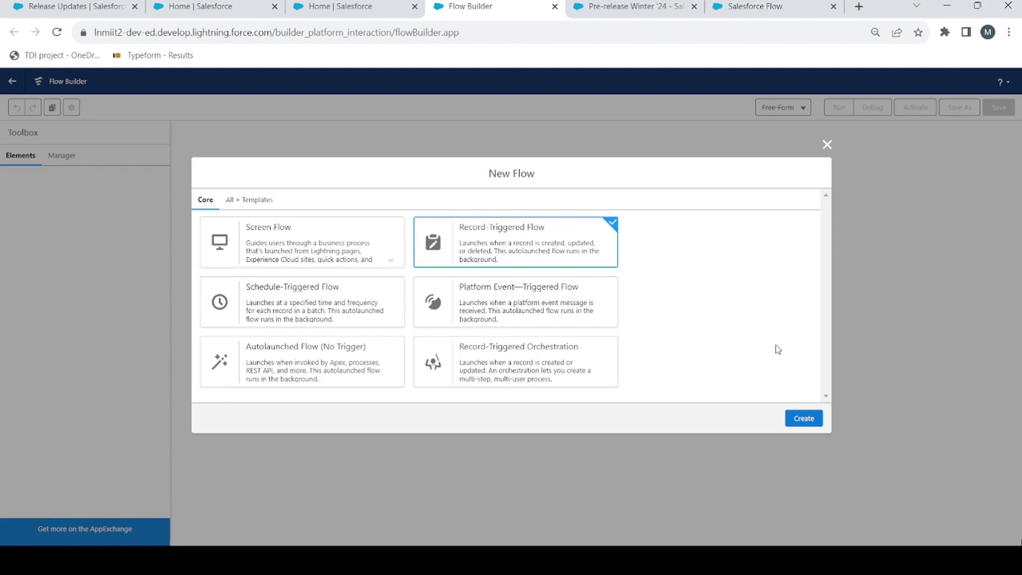
{"action": "left_click", "coordinate": [804, 420]}
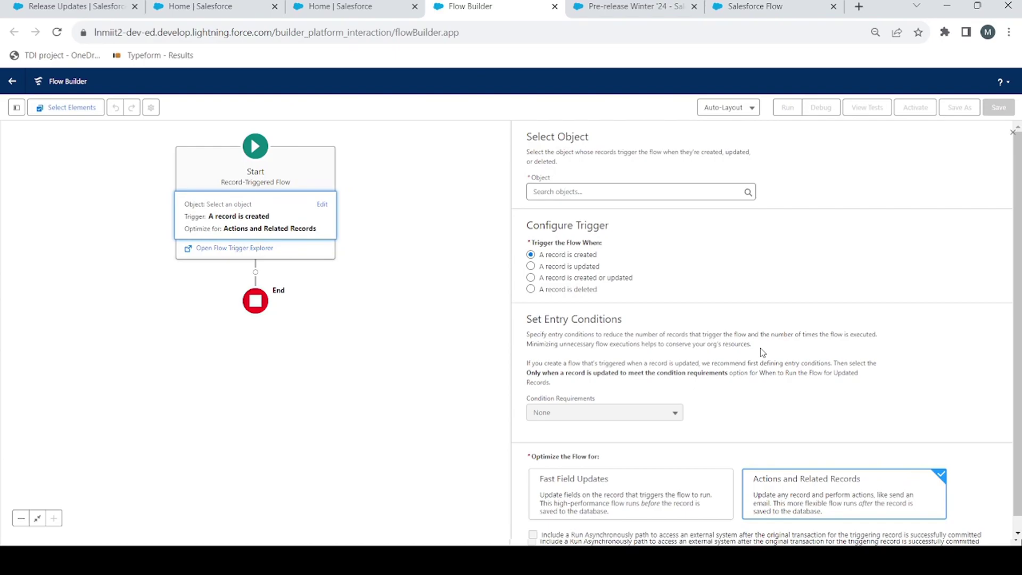
Set Contact as the triggering object, keeping 'A record is created', and close the Start panel
{"action": "left_click", "coordinate": [572, 195]}
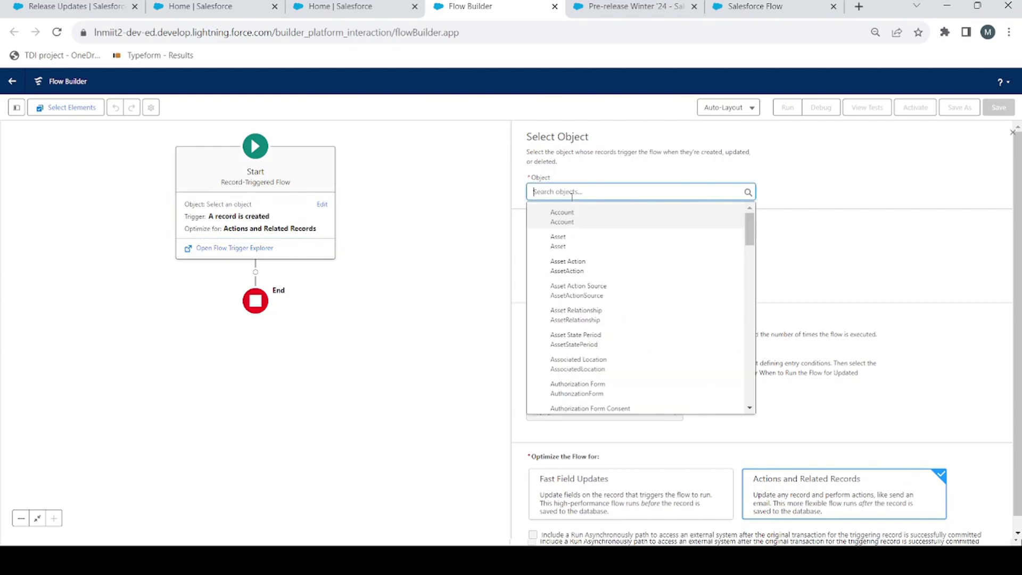
{"action": "type", "text": "countact"}
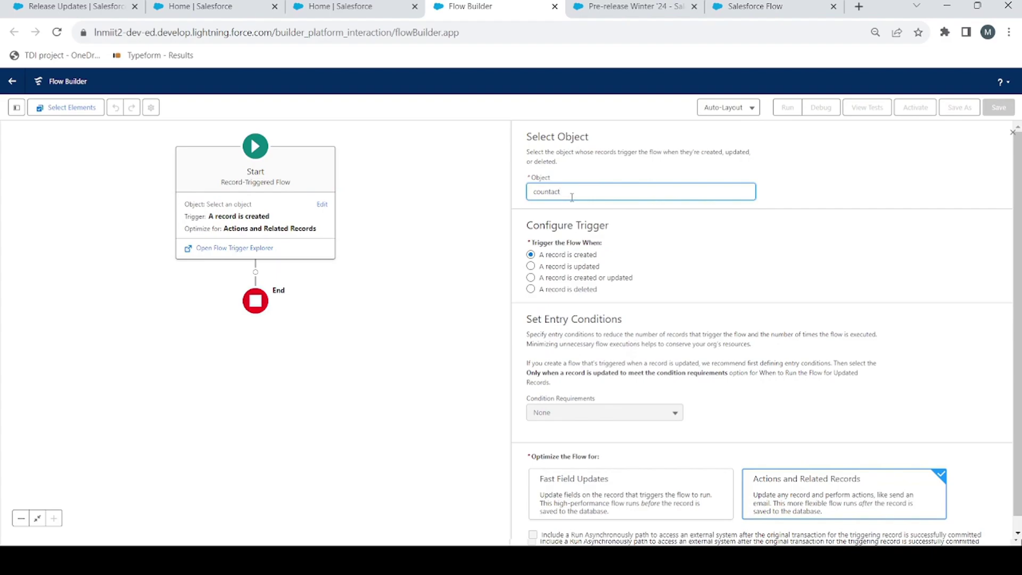
{"action": "key", "text": "ctrl+a"}
{"action": "type", "text": "co"}
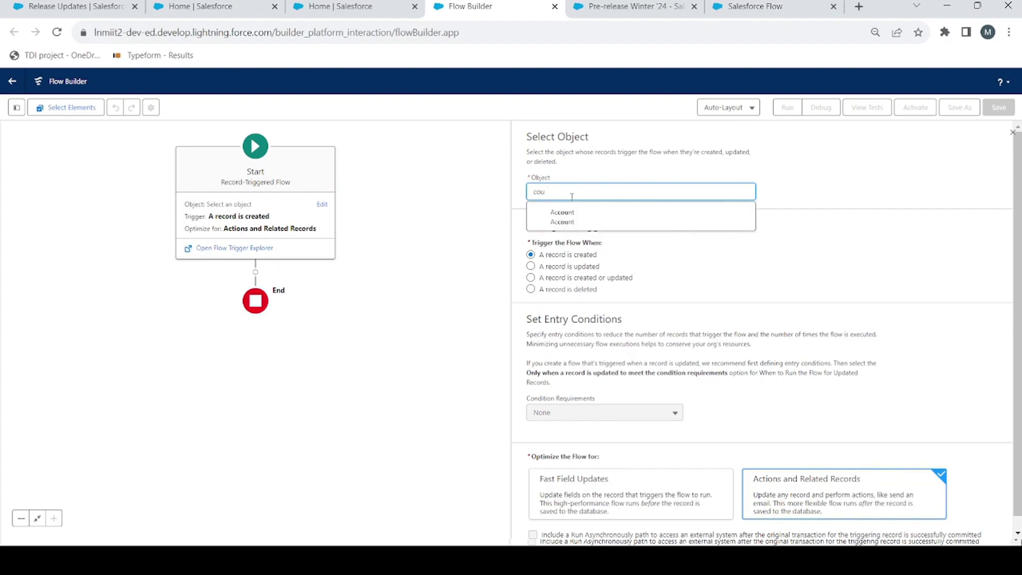
{"action": "type", "text": "n"}
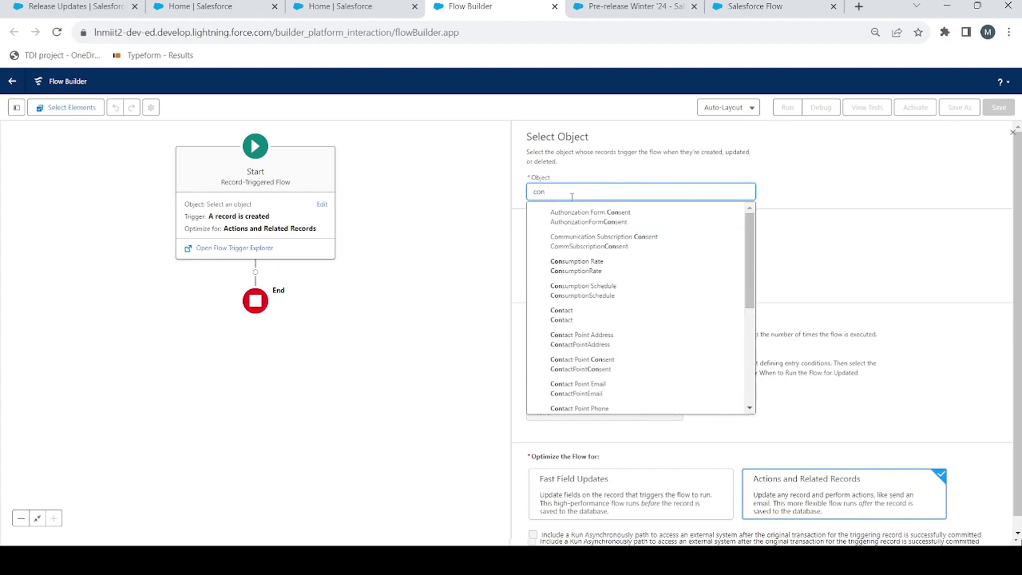
{"action": "left_click", "coordinate": [562, 314]}
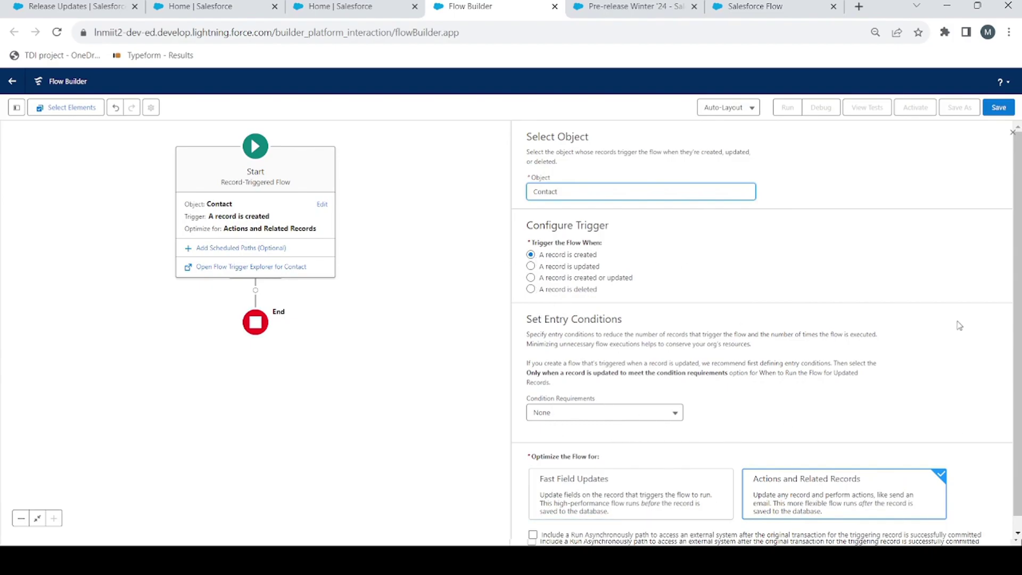
{"action": "scroll", "coordinate": [1017, 458], "scroll_direction": "down", "scroll_amount": 1}
{"action": "scroll", "coordinate": [1017, 458], "scroll_direction": "up", "scroll_amount": 1}
{"action": "left_click", "coordinate": [1014, 133]}
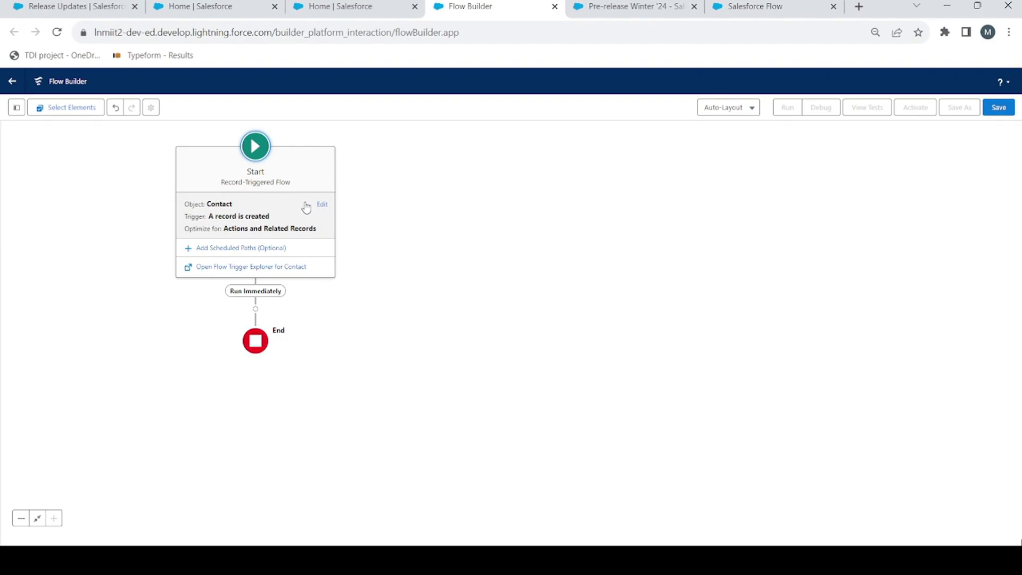
Insert a Custom Error element after Start, labelled 'Title Error'
{"action": "left_click", "coordinate": [255, 309]}
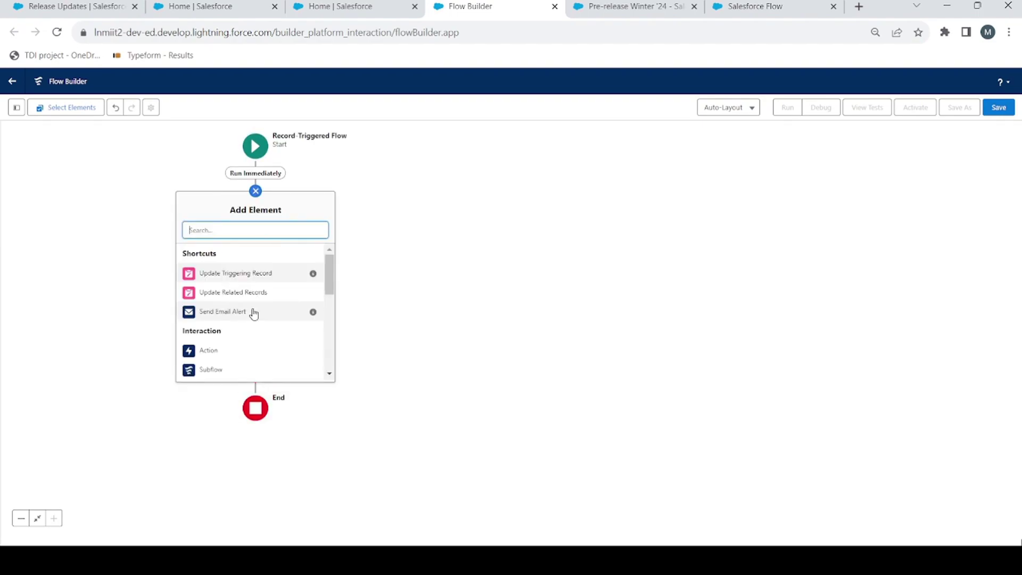
{"action": "type", "text": "cust"}
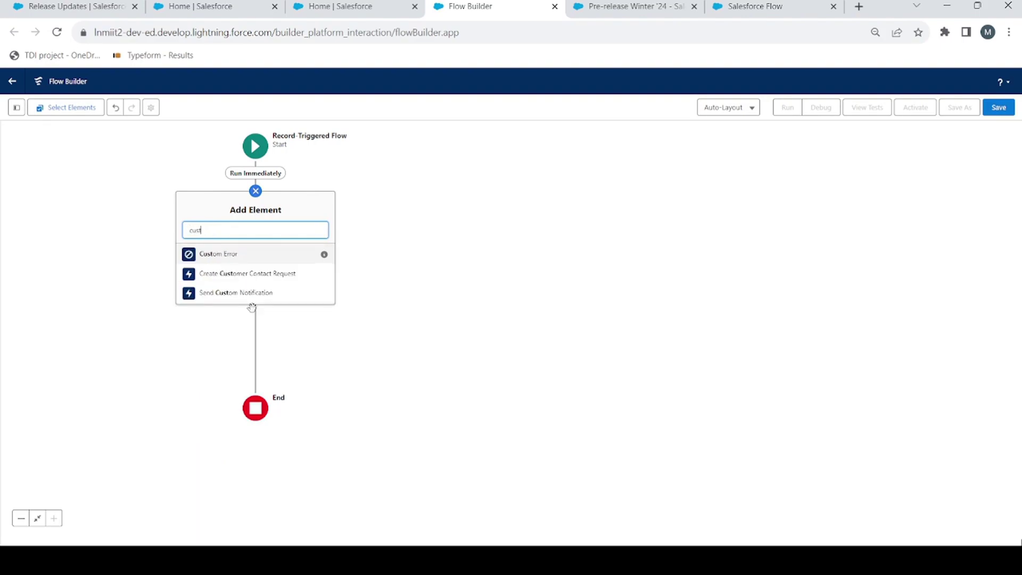
{"action": "left_click", "coordinate": [219, 255]}
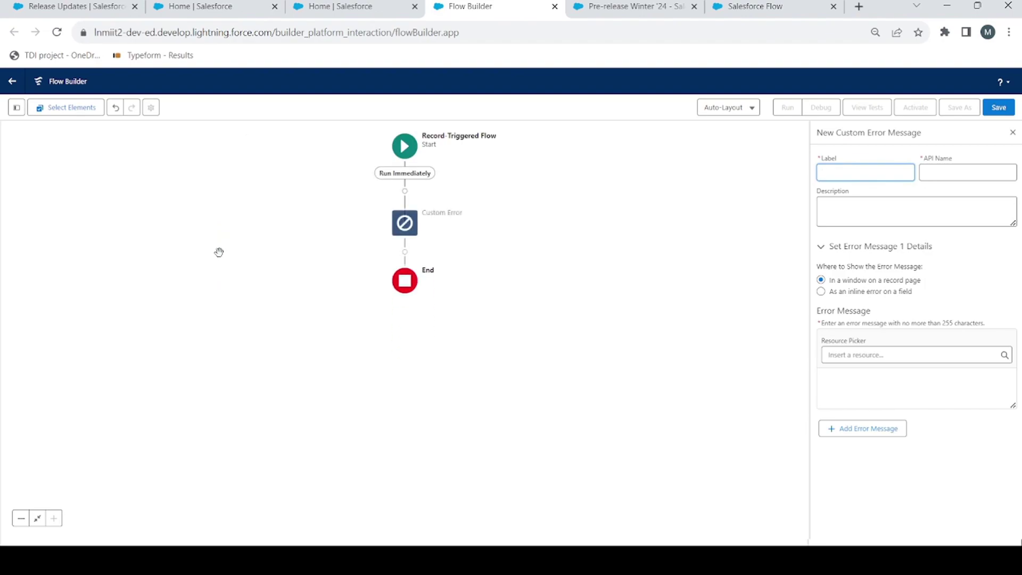
{"action": "type", "text": "T"}
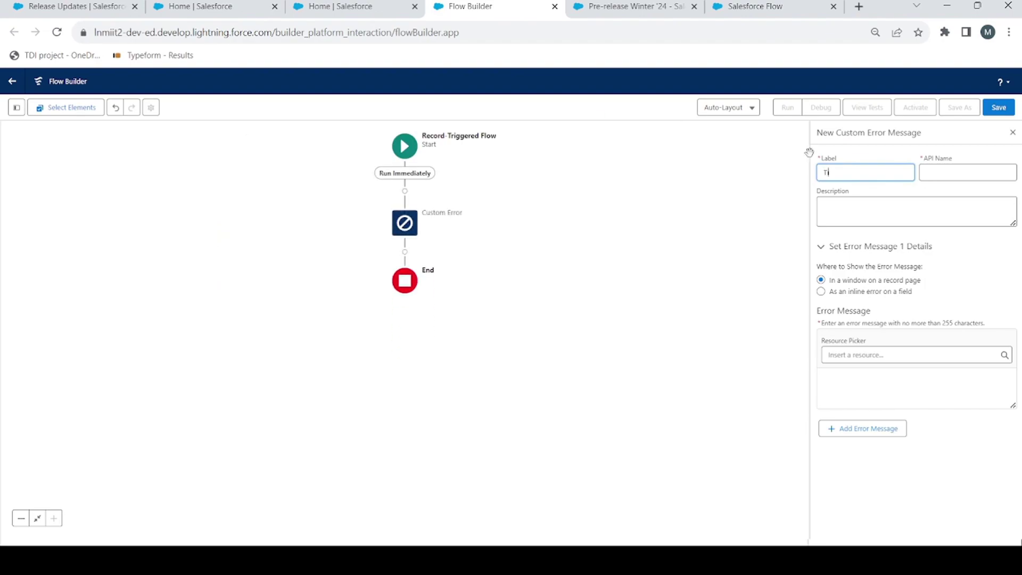
{"action": "type", "text": "itle Error"}
{"action": "key", "text": "Tab"}
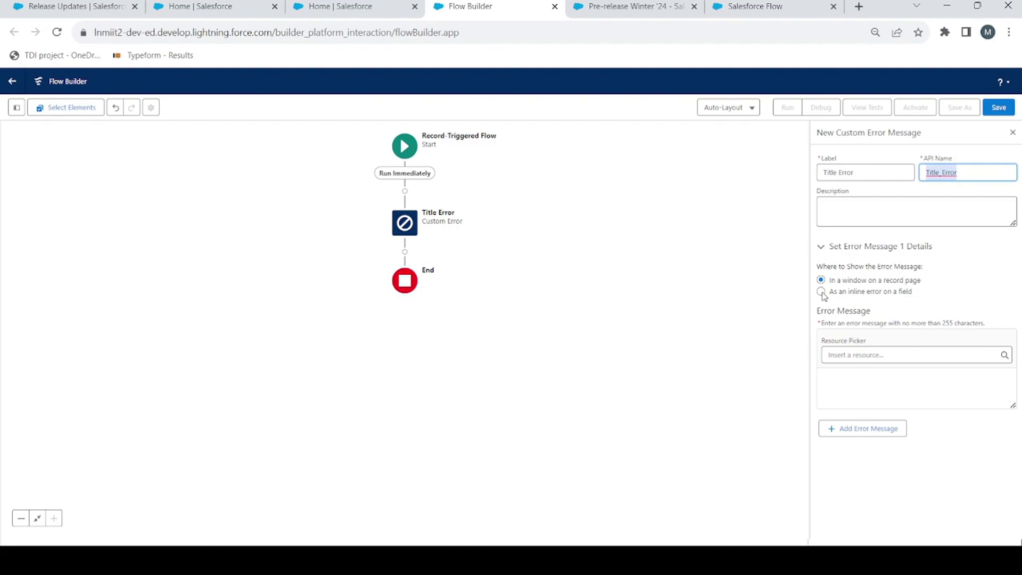
Show the error inline on the Contact Title field with message 'Title can't be blank.'
{"action": "left_click", "coordinate": [822, 293]}
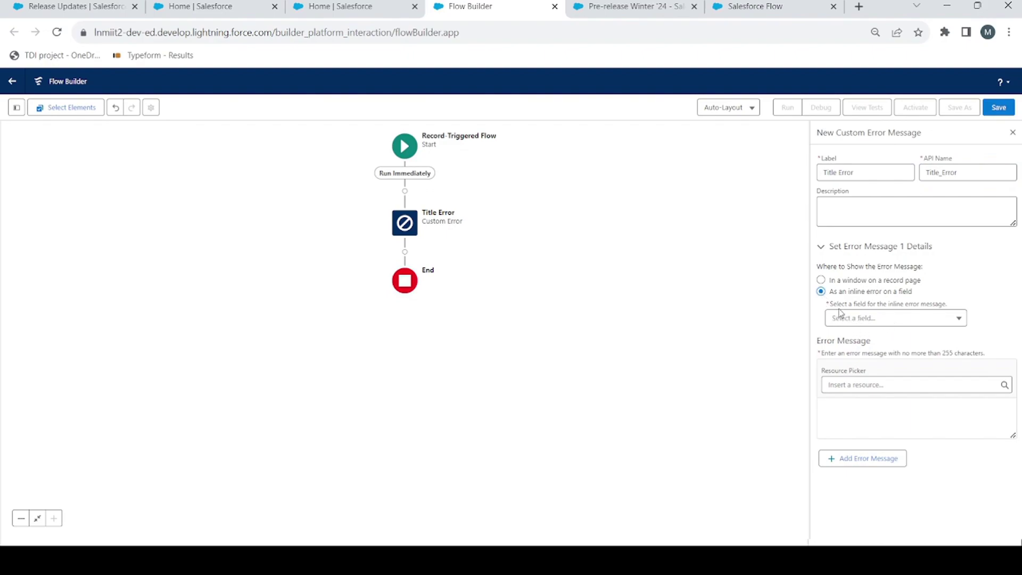
{"action": "left_click", "coordinate": [876, 320]}
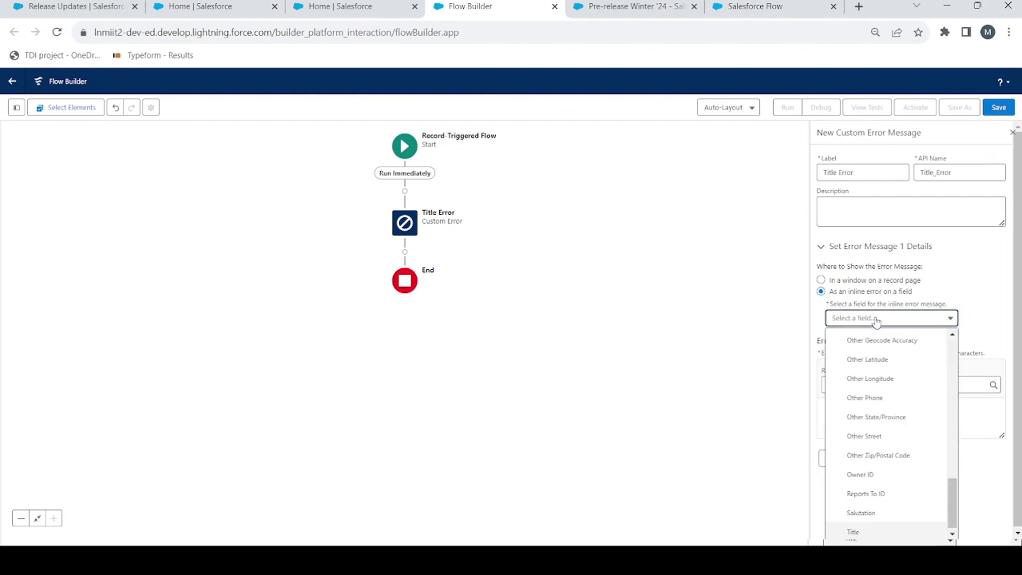
{"action": "left_click", "coordinate": [852, 532]}
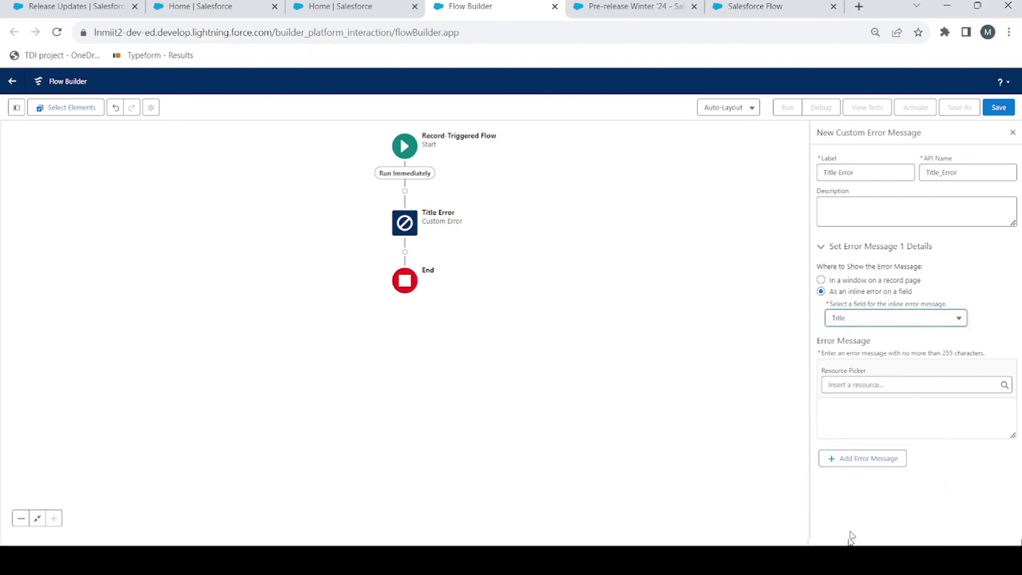
{"action": "left_click", "coordinate": [868, 414]}
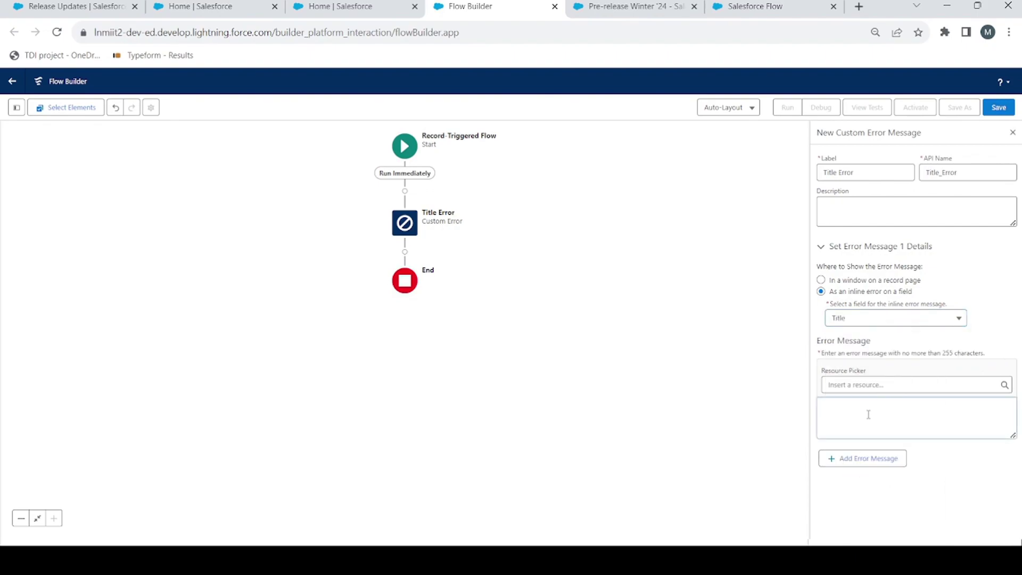
{"action": "type", "text": "Title can't be blank."}
{"action": "left_click", "coordinate": [1012, 132]}
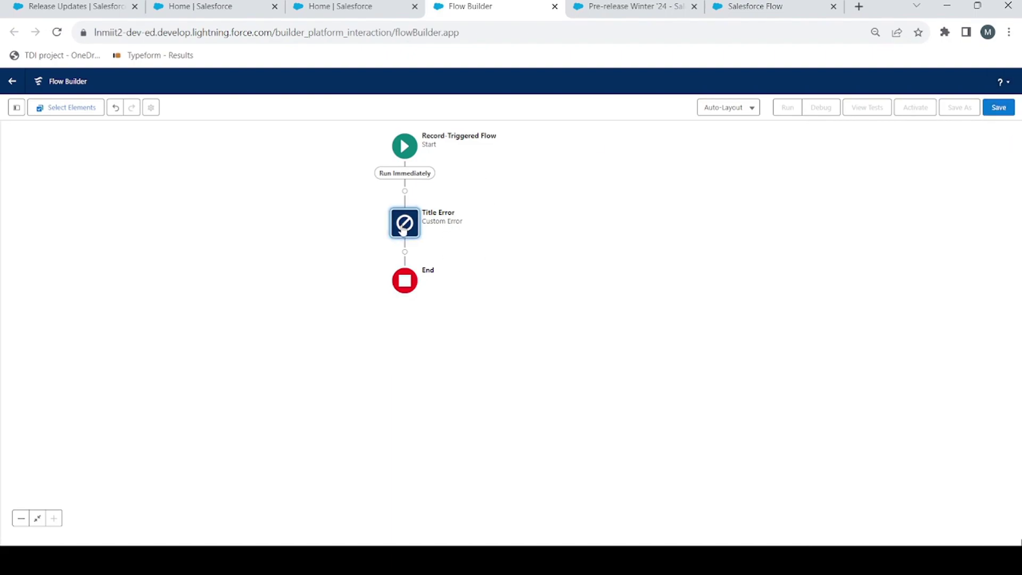
Insert a Decision before Title Error labelled 'Title Empty?' with a first outcome named 'Yes'
{"action": "left_click", "coordinate": [405, 190]}
{"action": "type", "text": "dec"}
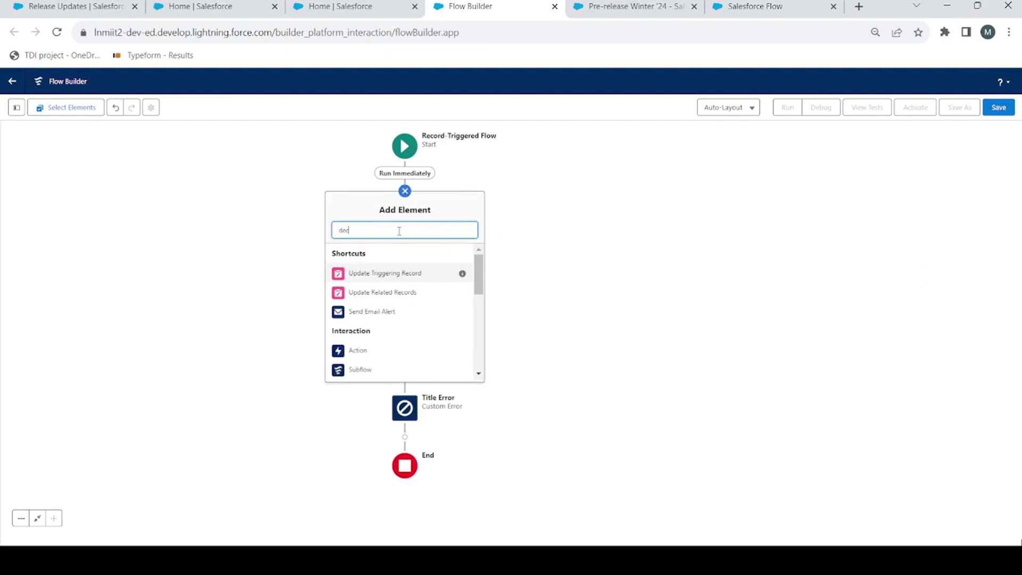
{"action": "type", "text": "i"}
{"action": "left_click", "coordinate": [367, 254]}
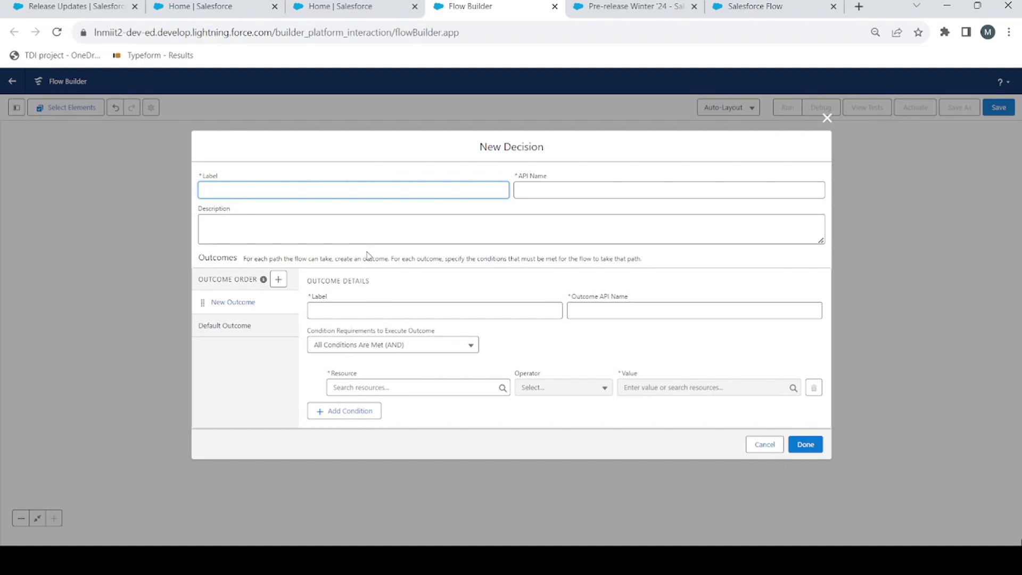
{"action": "type", "text": "Title Empty"}
{"action": "key", "text": "Tab"}
{"action": "key", "text": "Tab"}
{"action": "left_click", "coordinate": [330, 309]}
{"action": "type", "text": "Yes"}
{"action": "key", "text": "Tab"}
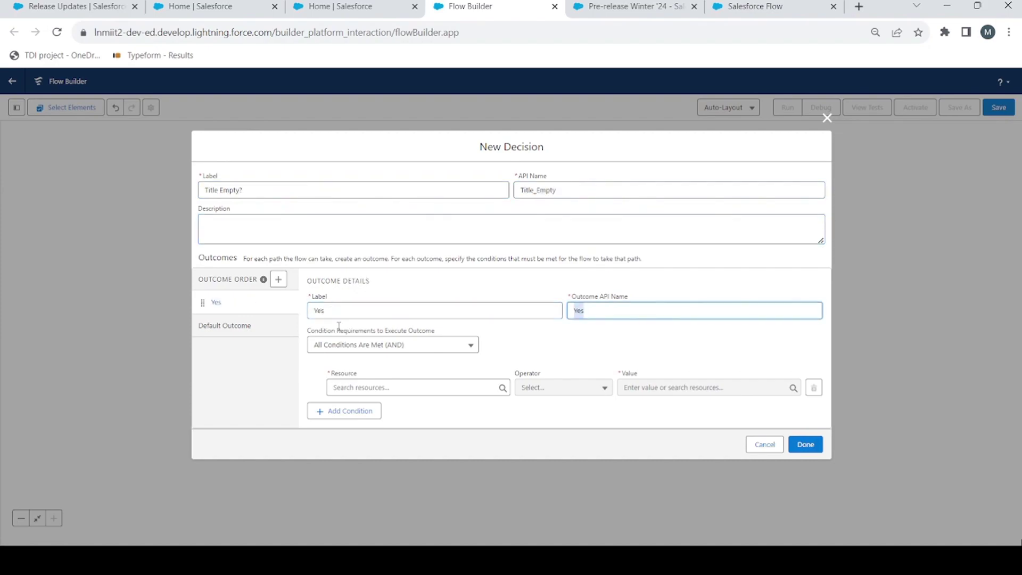
Give the Yes outcome the condition $Record > Title Is Null True
{"action": "left_click", "coordinate": [356, 387]}
{"action": "type", "text": "rec"}
{"action": "key", "text": "BackSpace"}
{"action": "key", "text": "BackSpace"}
{"action": "key", "text": "BackSpace"}
{"action": "type", "text": "record"}
{"action": "left_click", "coordinate": [438, 358]}
{"action": "type", "text": "titl"}
{"action": "left_click", "coordinate": [439, 360]}
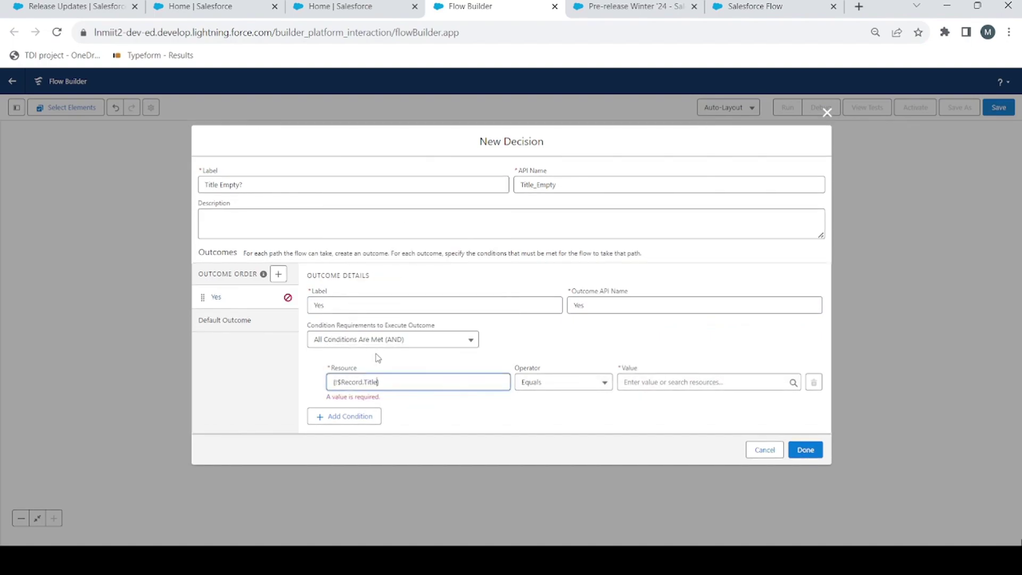
{"action": "left_click", "coordinate": [575, 382]}
{"action": "left_click", "coordinate": [548, 507]}
{"action": "left_click", "coordinate": [667, 381]}
{"action": "type", "text": "true"}
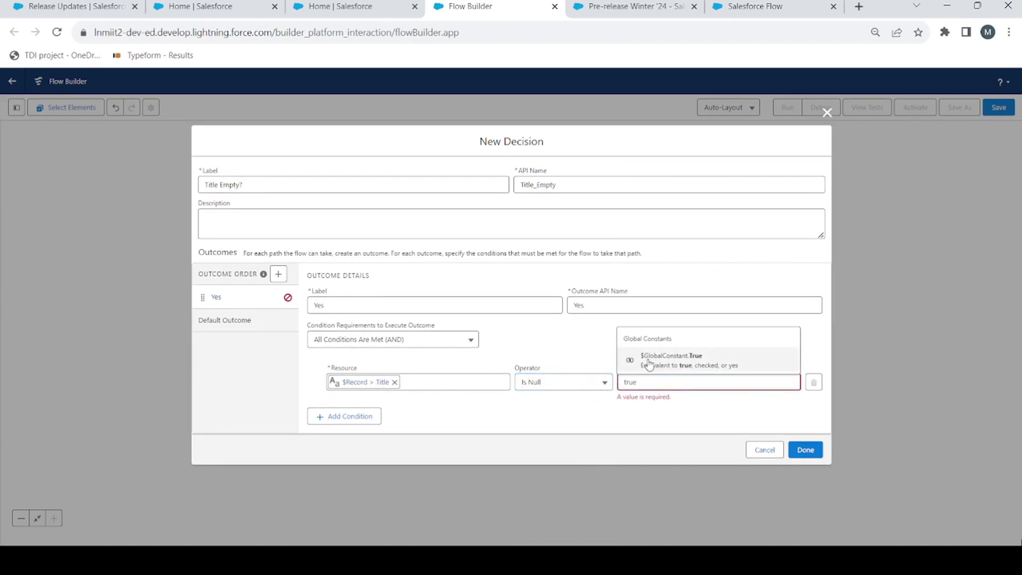
{"action": "left_click", "coordinate": [671, 360]}
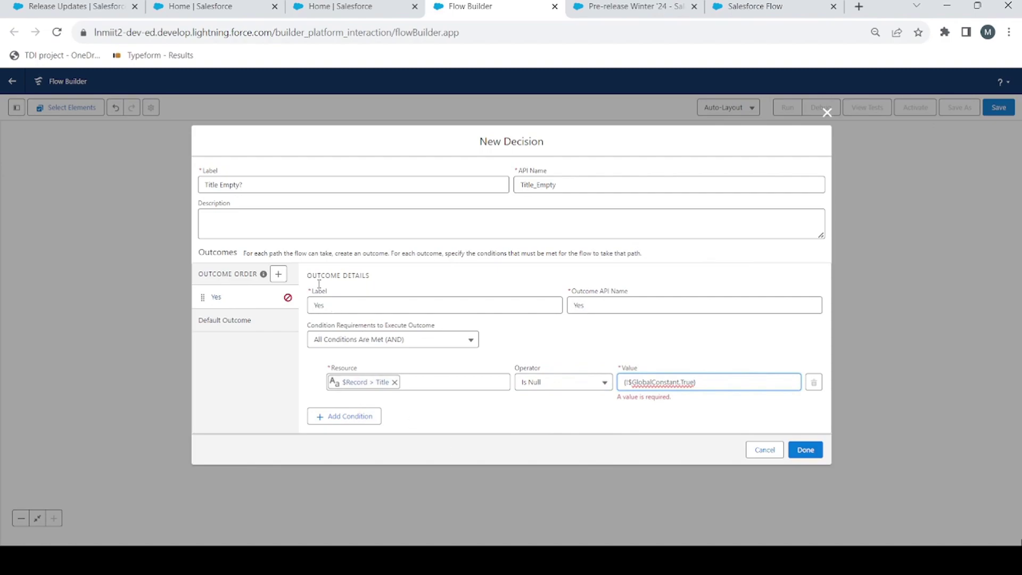
{"action": "triple_click", "coordinate": [253, 185]}
Rename the Default Outcome to 'No' and finish the decision
{"action": "left_click", "coordinate": [335, 315]}
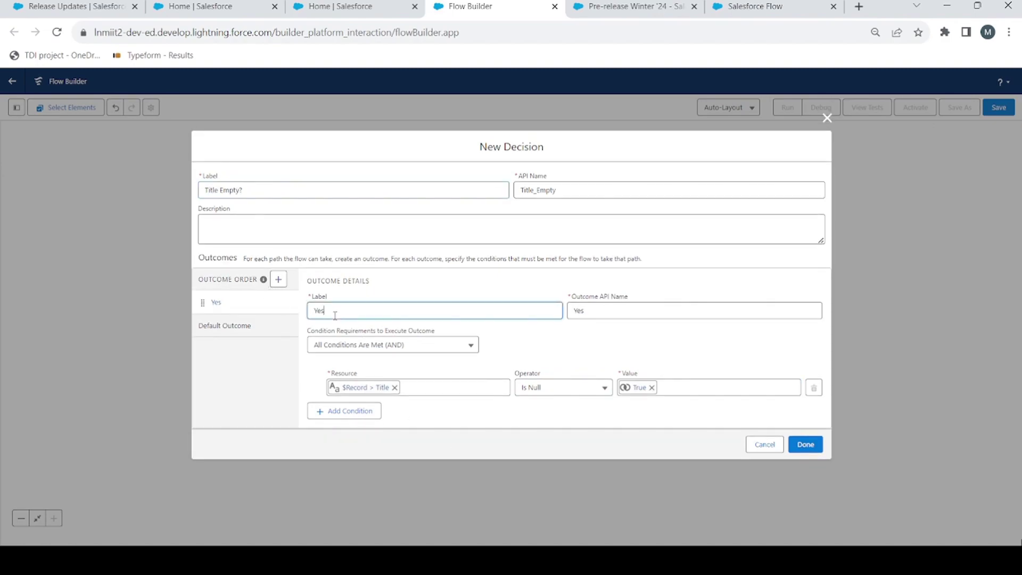
{"action": "left_click", "coordinate": [251, 325]}
{"action": "triple_click", "coordinate": [381, 292]}
{"action": "type", "text": "No"}
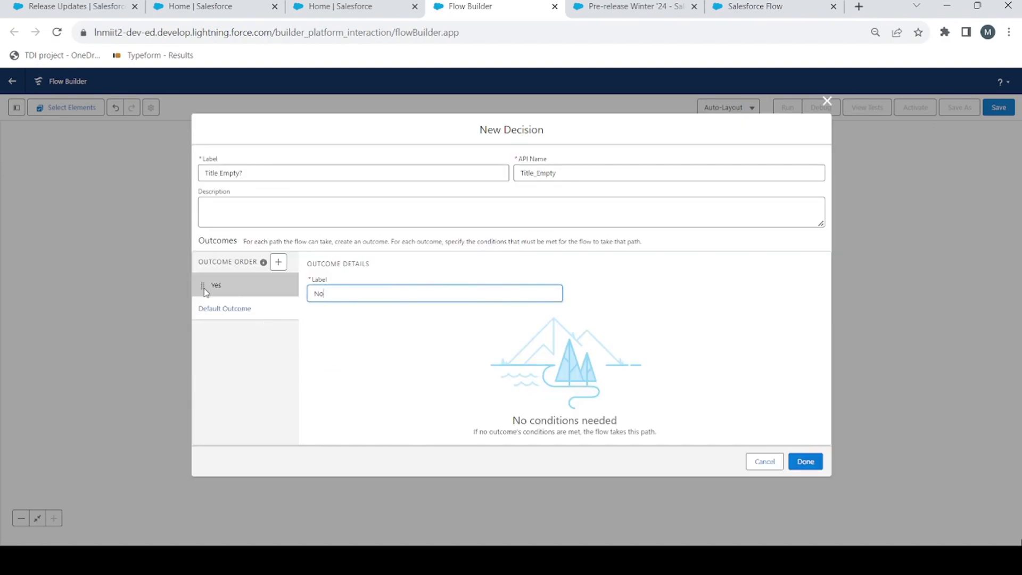
{"action": "left_click", "coordinate": [805, 462]}
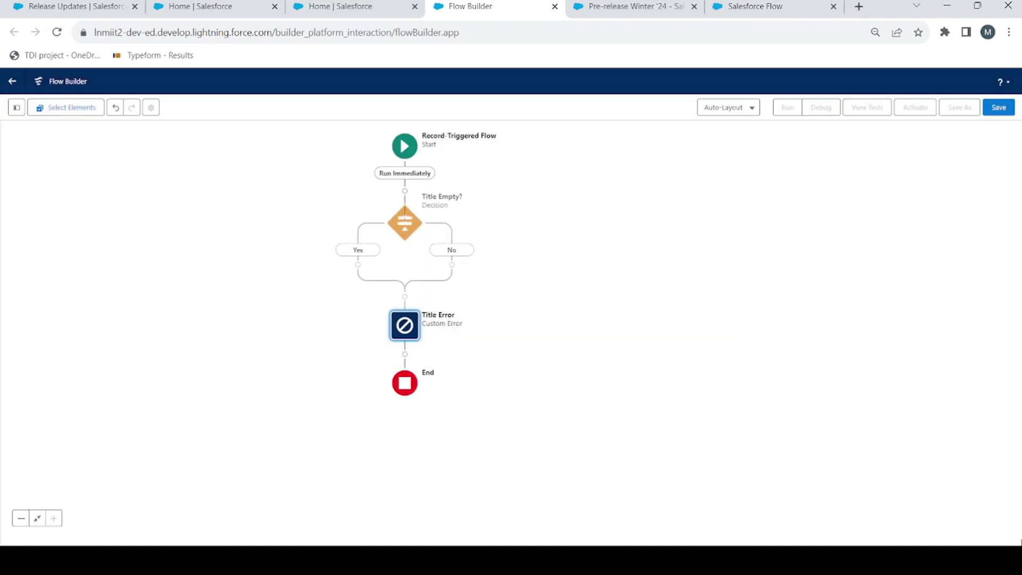
Cut the Title Error element and paste it onto the decision's Yes branch
{"action": "left_click", "coordinate": [399, 325]}
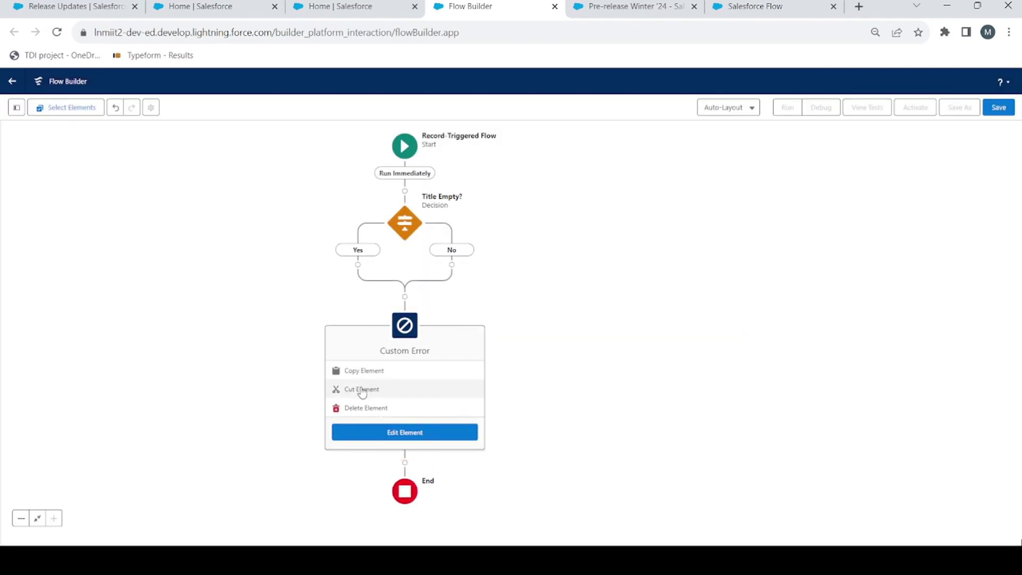
{"action": "left_click", "coordinate": [361, 389]}
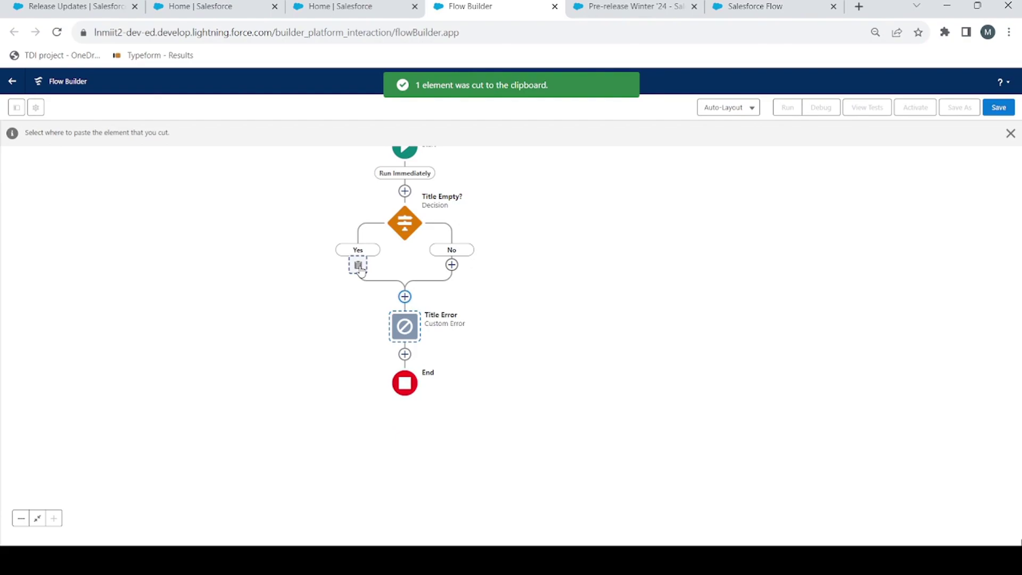
{"action": "left_click", "coordinate": [358, 265]}
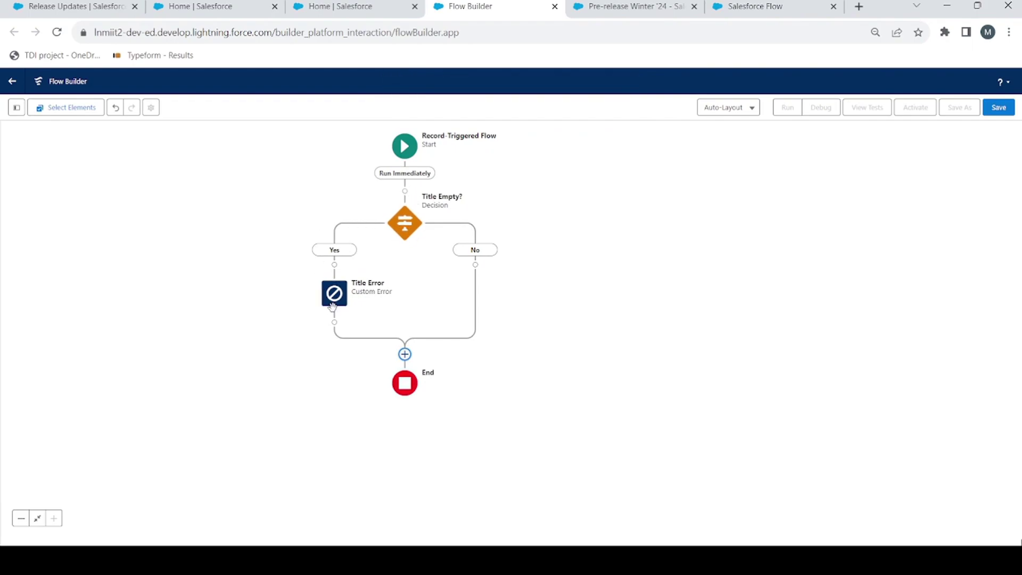
Save the flow under the label 'Contact Title Error'
{"action": "left_click", "coordinate": [997, 108]}
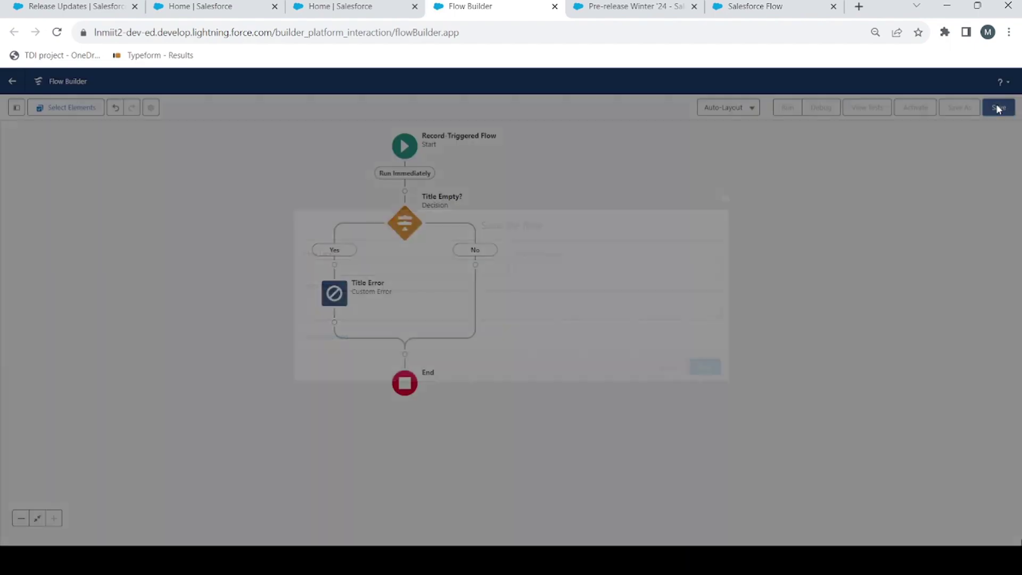
{"action": "left_click", "coordinate": [447, 268]}
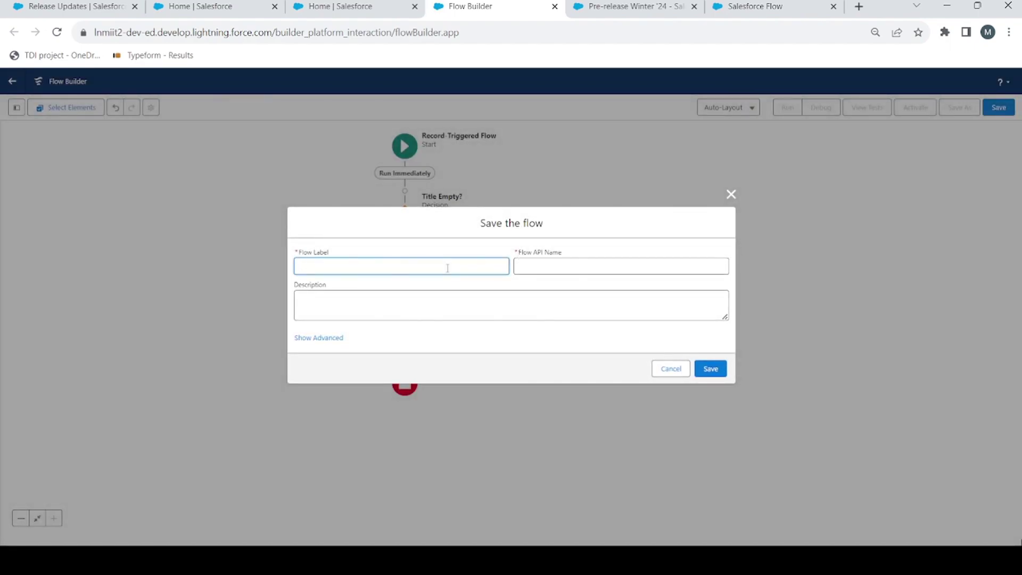
{"action": "type", "text": "Contact Title Error"}
{"action": "key", "text": "Tab"}
Save and activate the Contact Title Error flow, then return to the Salesforce Home tab
{"action": "left_click", "coordinate": [712, 369]}
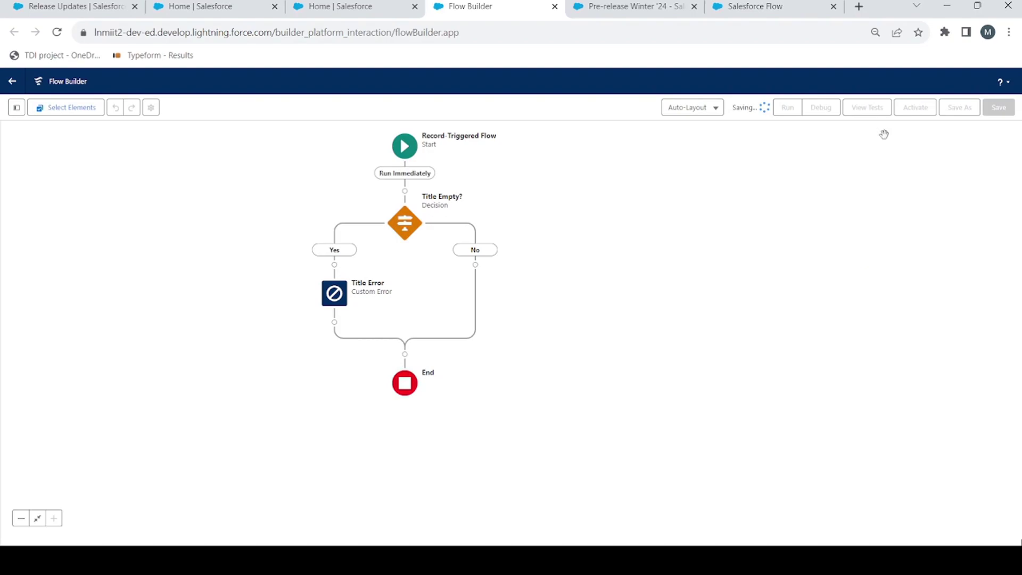
{"action": "left_click", "coordinate": [916, 108]}
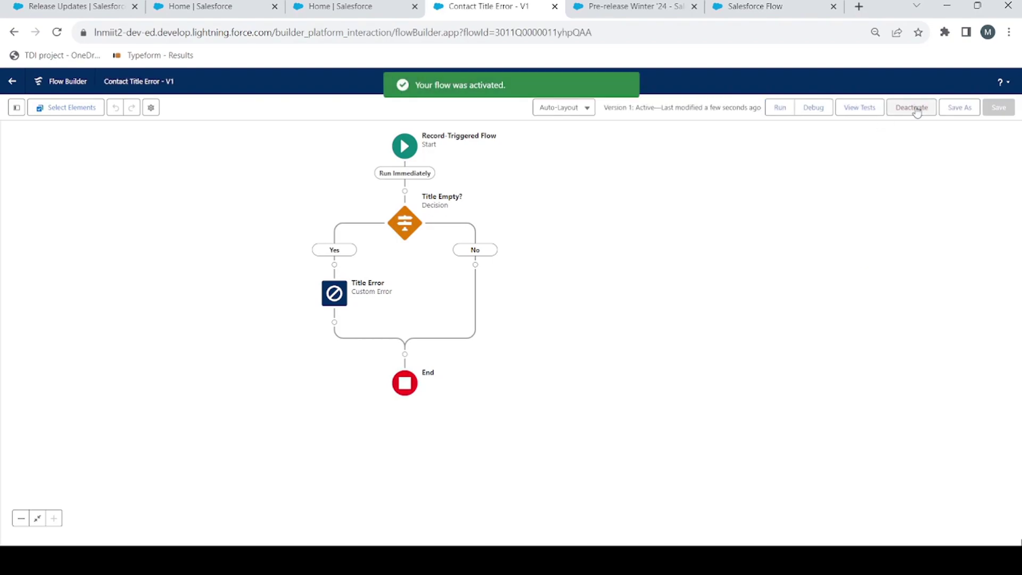
{"action": "left_click", "coordinate": [218, 6]}
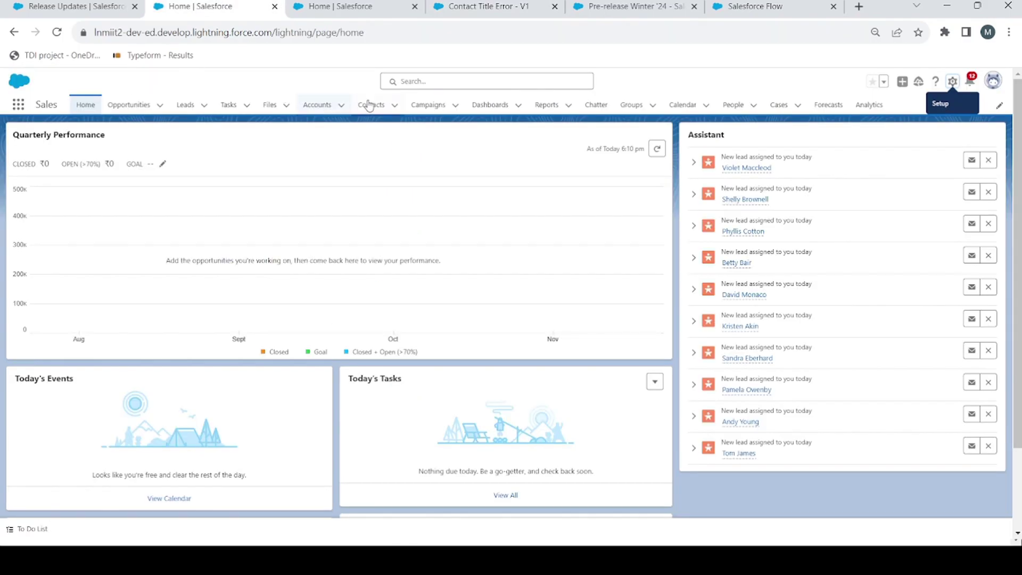
Create a new Ms. contact with the contact's first and last name but no Title, and try saving
{"action": "left_click", "coordinate": [375, 106]}
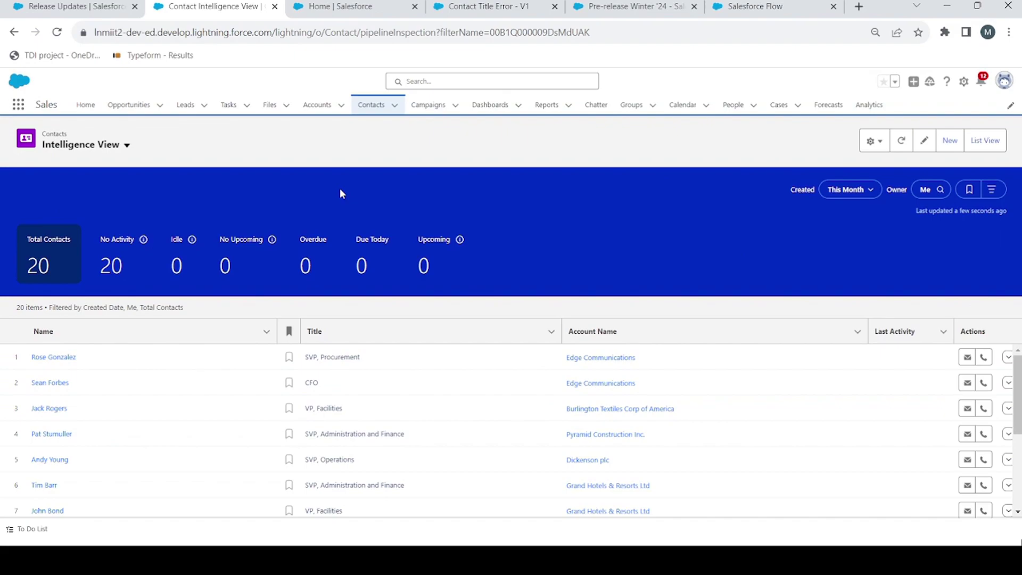
{"action": "left_click", "coordinate": [950, 140]}
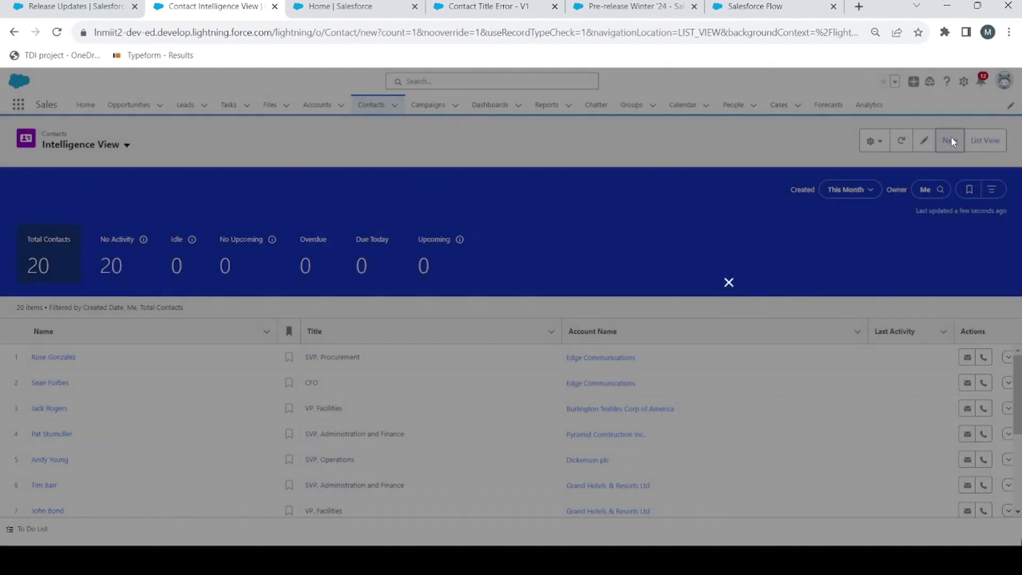
{"action": "left_click", "coordinate": [343, 237]}
{"action": "left_click", "coordinate": [337, 301]}
{"action": "left_click", "coordinate": [393, 268]}
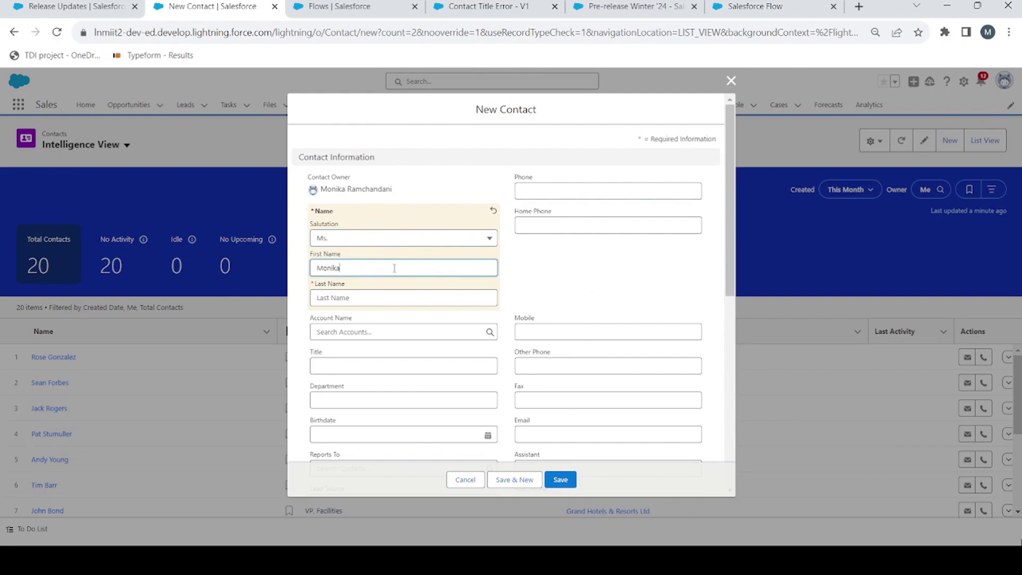
{"action": "key", "text": "Tab"}
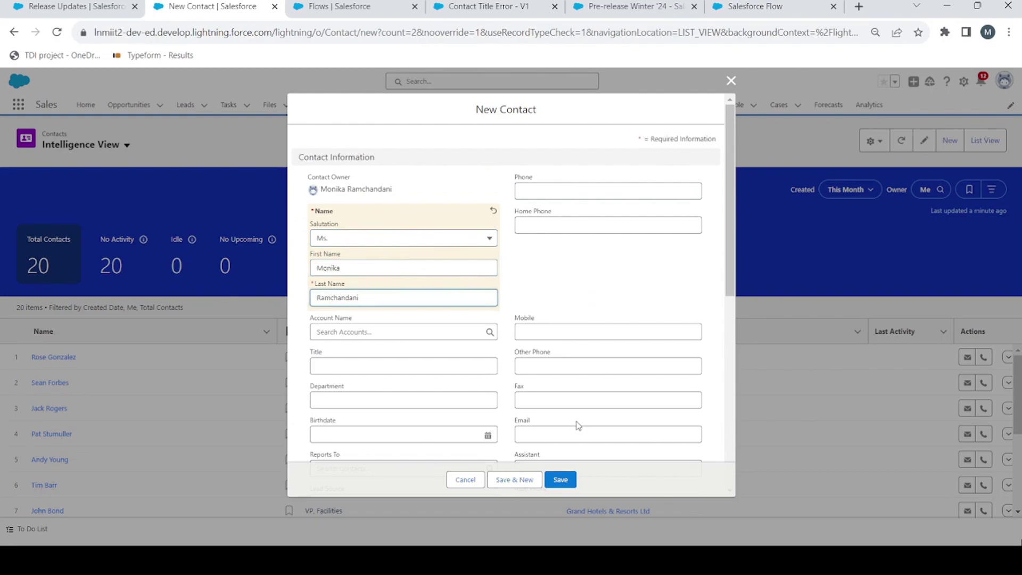
{"action": "left_click", "coordinate": [565, 481]}
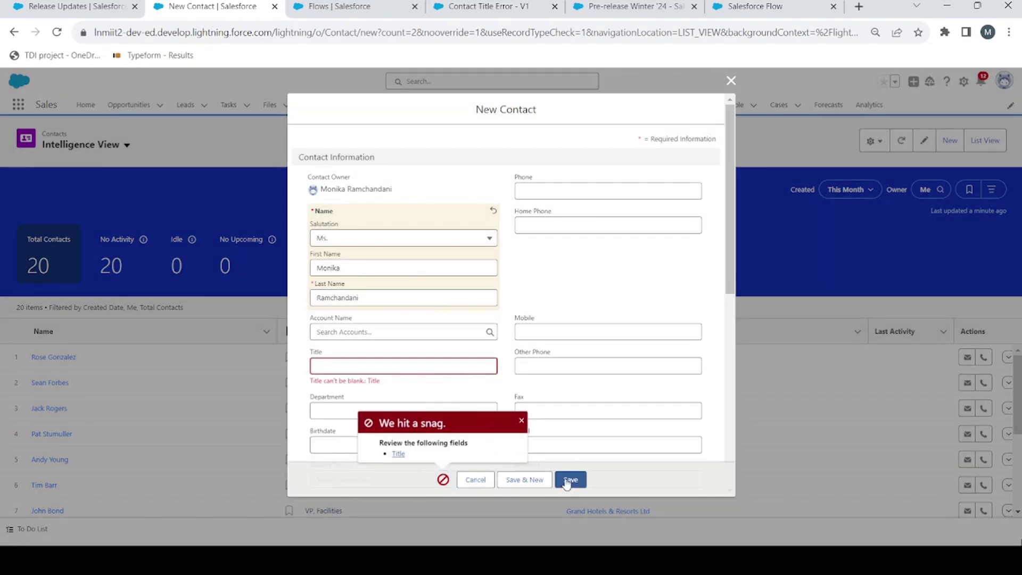
Review the 'Title can't be blank' save error and its flagged Title field, then return to the flow
{"action": "left_click_drag", "start_coordinate": [377, 424], "coordinate": [430, 419]}
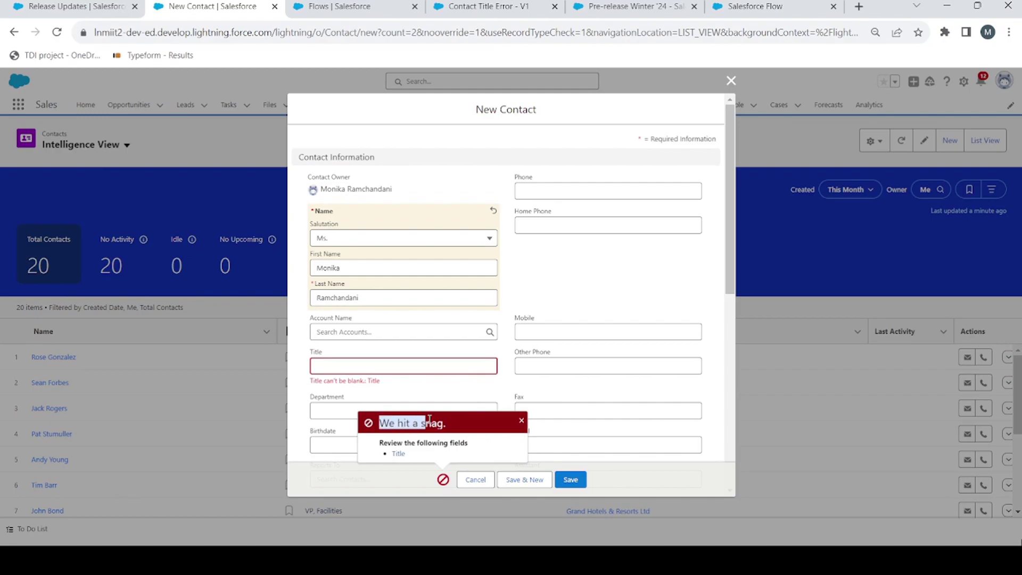
{"action": "left_click", "coordinate": [452, 426]}
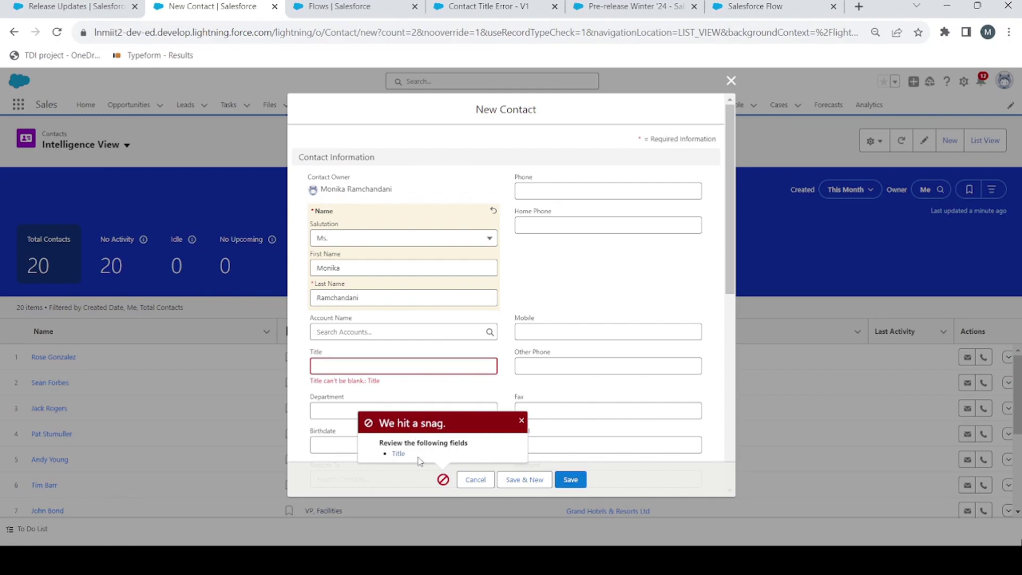
{"action": "left_click", "coordinate": [398, 454]}
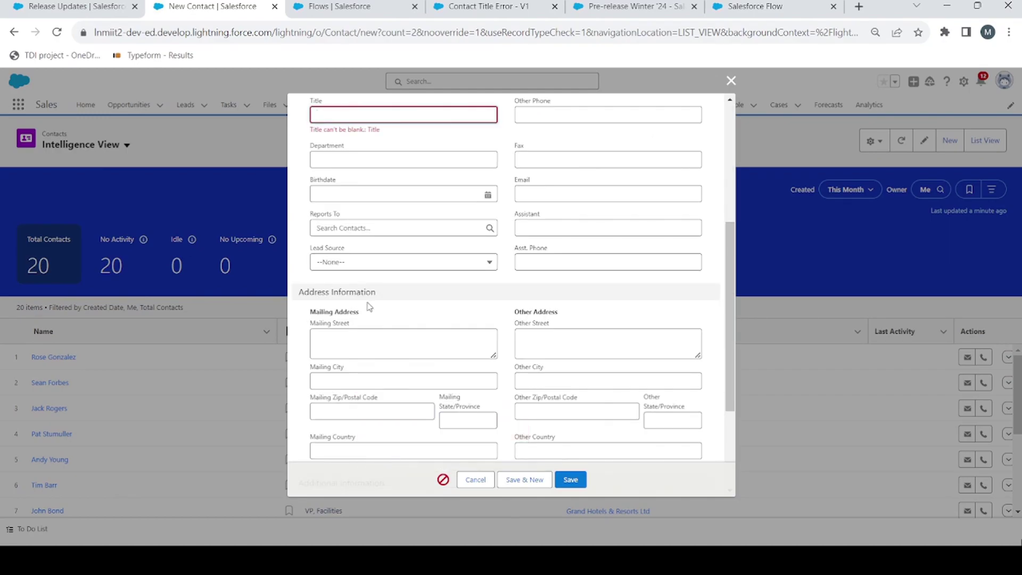
{"action": "left_click_drag", "start_coordinate": [380, 129], "coordinate": [310, 131]}
{"action": "left_click", "coordinate": [347, 129]}
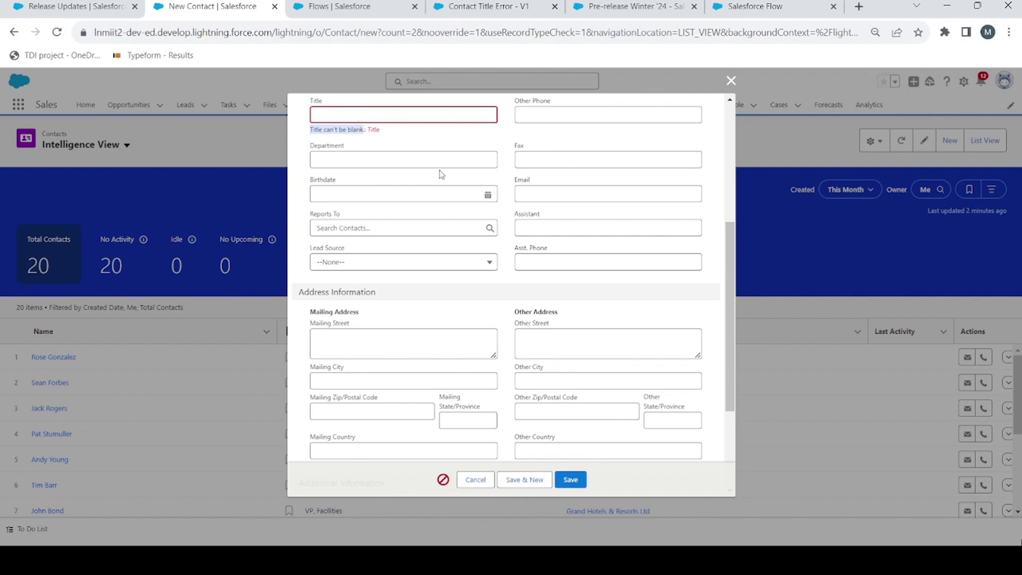
{"action": "left_click", "coordinate": [442, 480]}
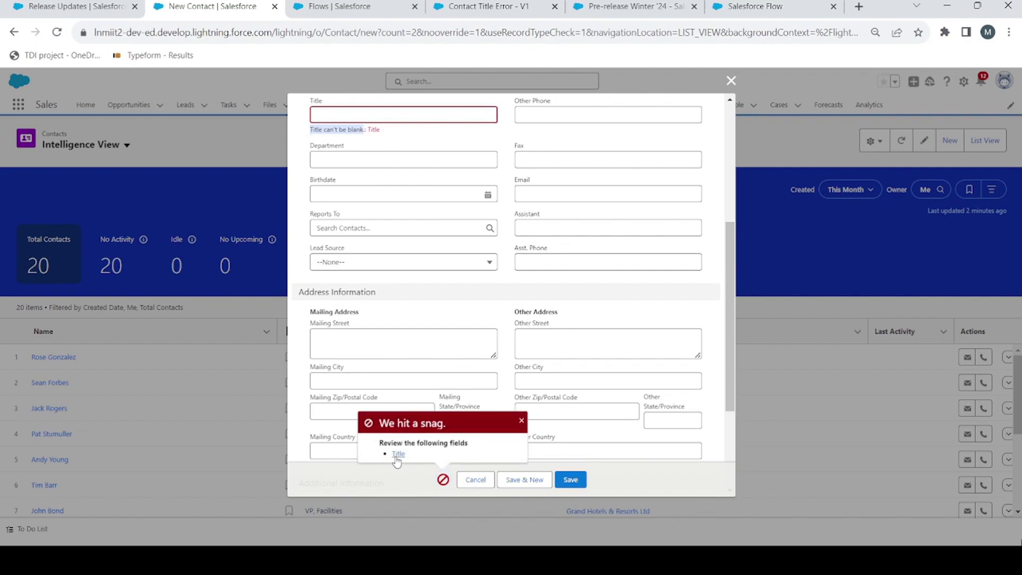
{"action": "left_click", "coordinate": [445, 6]}
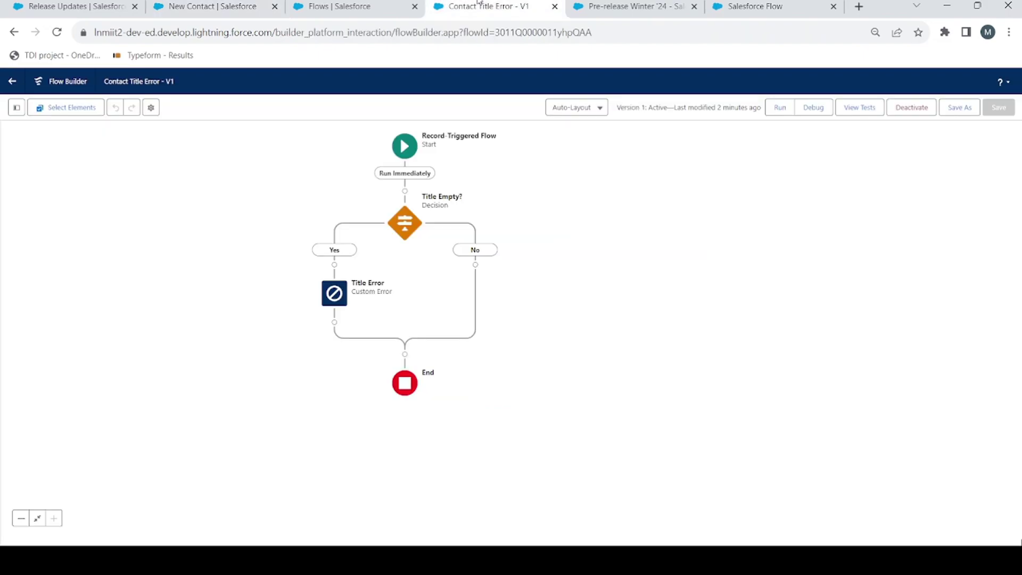
Show Title Error in a record-page window, save it as version 2, and activate it
{"action": "left_click", "coordinate": [335, 293]}
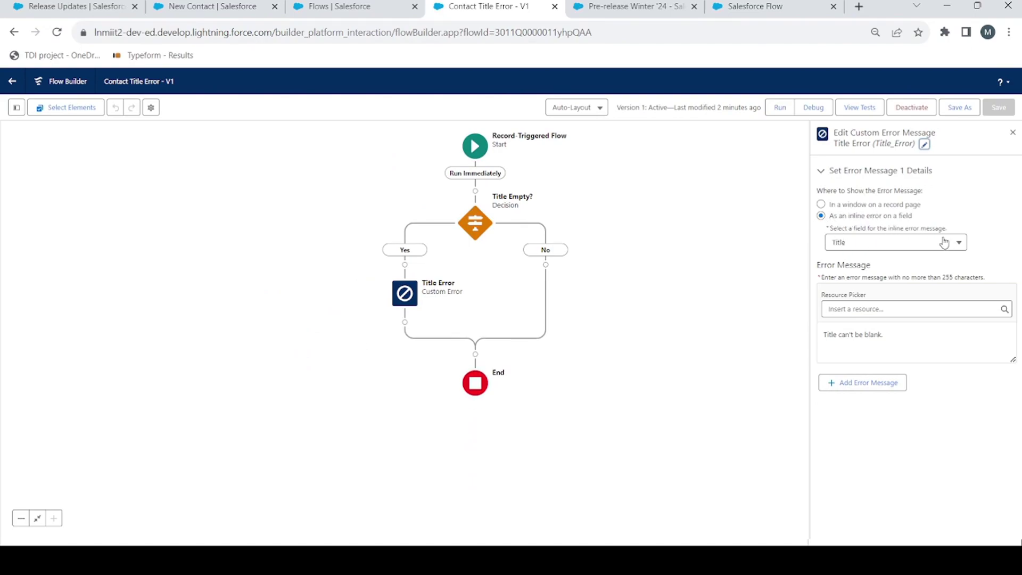
{"action": "left_click", "coordinate": [822, 205]}
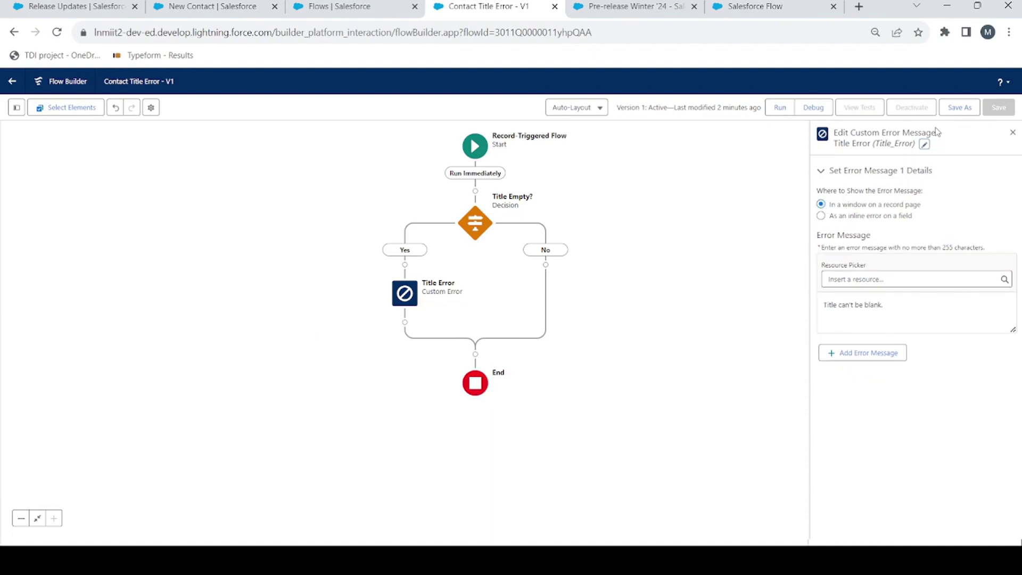
{"action": "left_click", "coordinate": [958, 107]}
{"action": "left_click", "coordinate": [711, 381]}
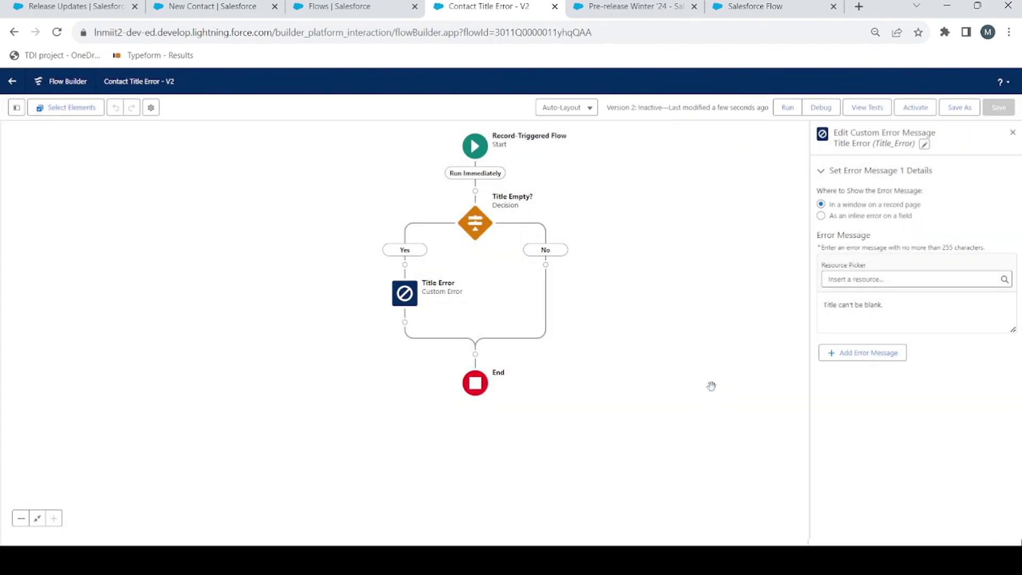
{"action": "left_click", "coordinate": [924, 109]}
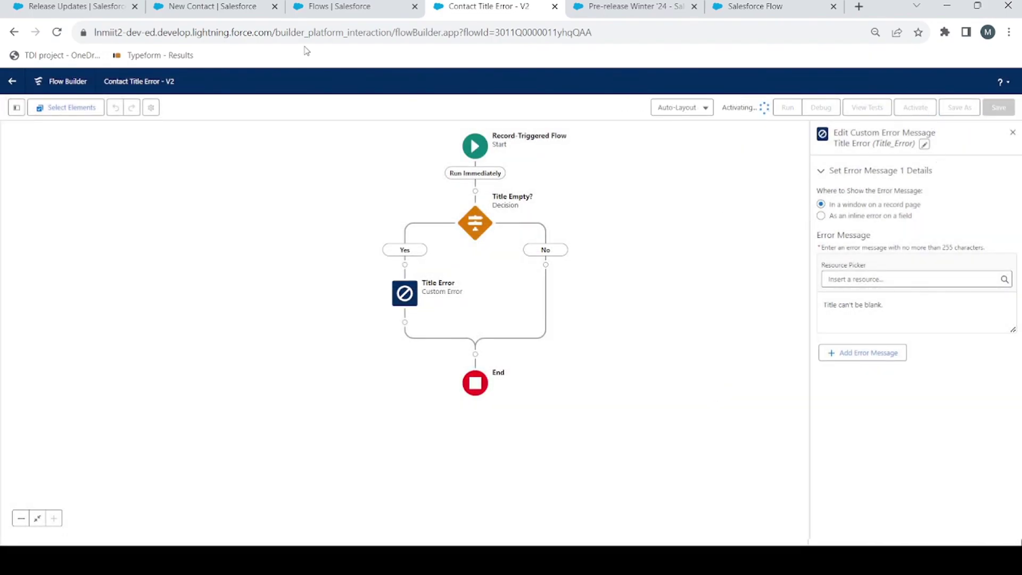
Reload the New Contact page
{"action": "left_click", "coordinate": [234, 8]}
{"action": "left_click", "coordinate": [331, 27]}
{"action": "key", "text": "Return"}
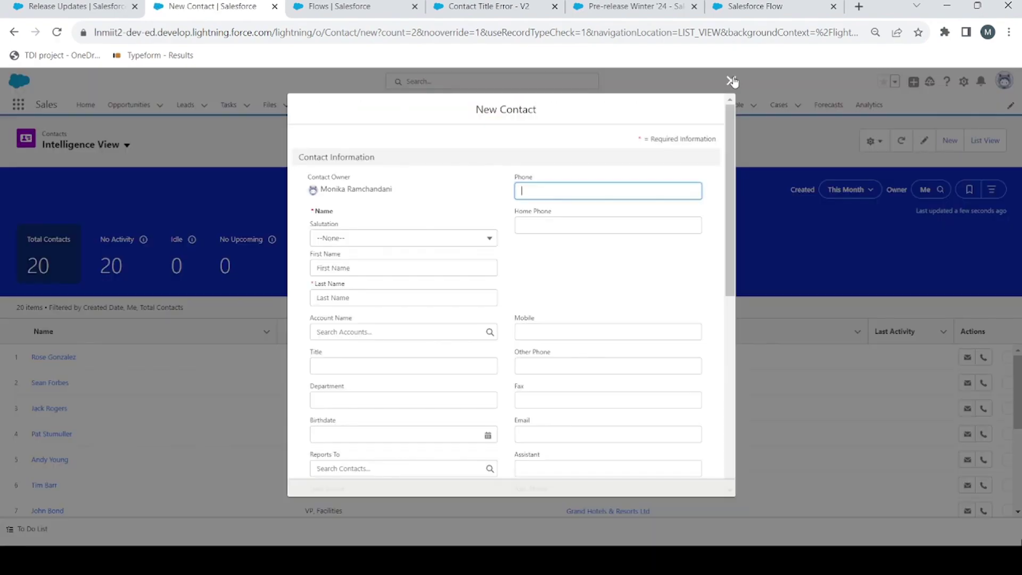
Start a new contact with salutation Ms. and the contact's first and last name, leaving Title blank
{"action": "left_click", "coordinate": [731, 81]}
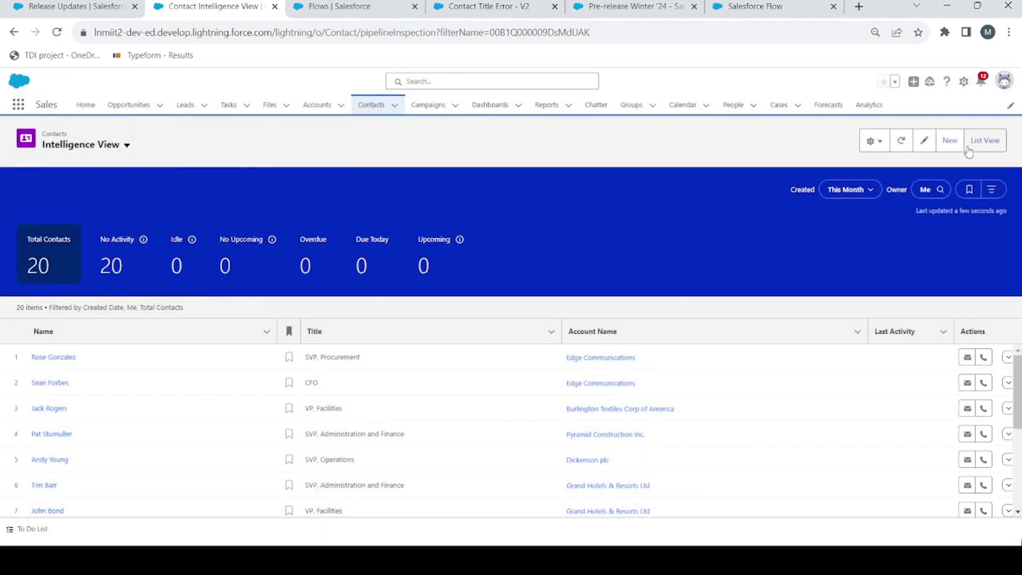
{"action": "left_click", "coordinate": [953, 141]}
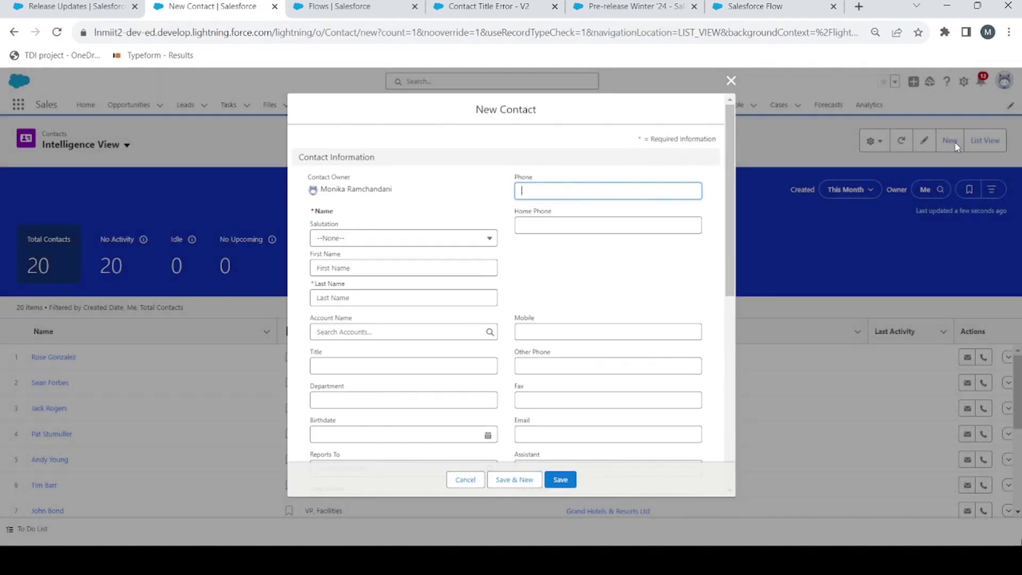
{"action": "left_click", "coordinate": [367, 245]}
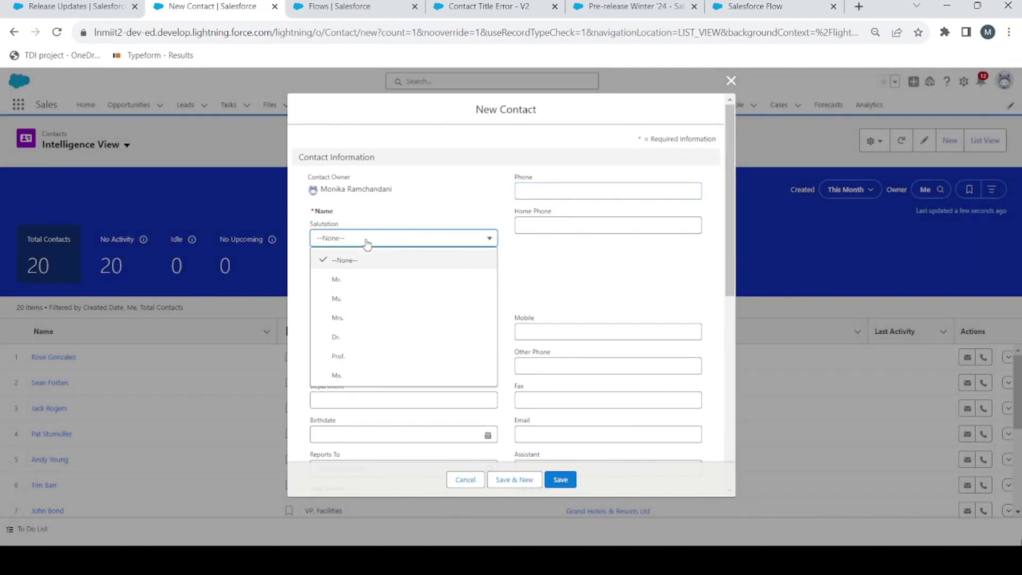
{"action": "left_click", "coordinate": [347, 298]}
{"action": "left_click", "coordinate": [374, 269]}
{"action": "key", "text": "Tab"}
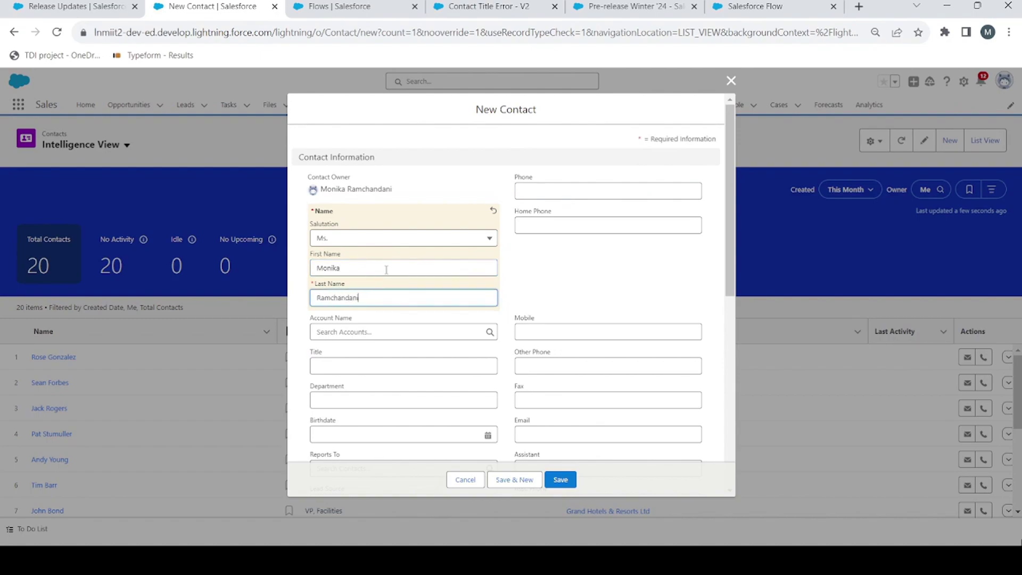
{"action": "left_click", "coordinate": [593, 284]}
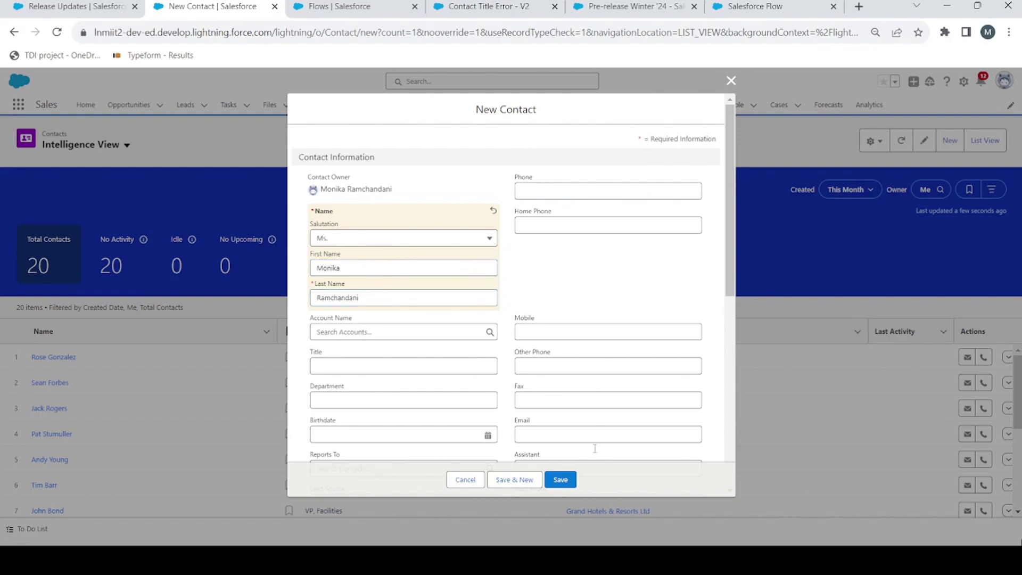
Try saving the contact and review the 'We hit a snag' Title can't be blank error
{"action": "left_click", "coordinate": [560, 481]}
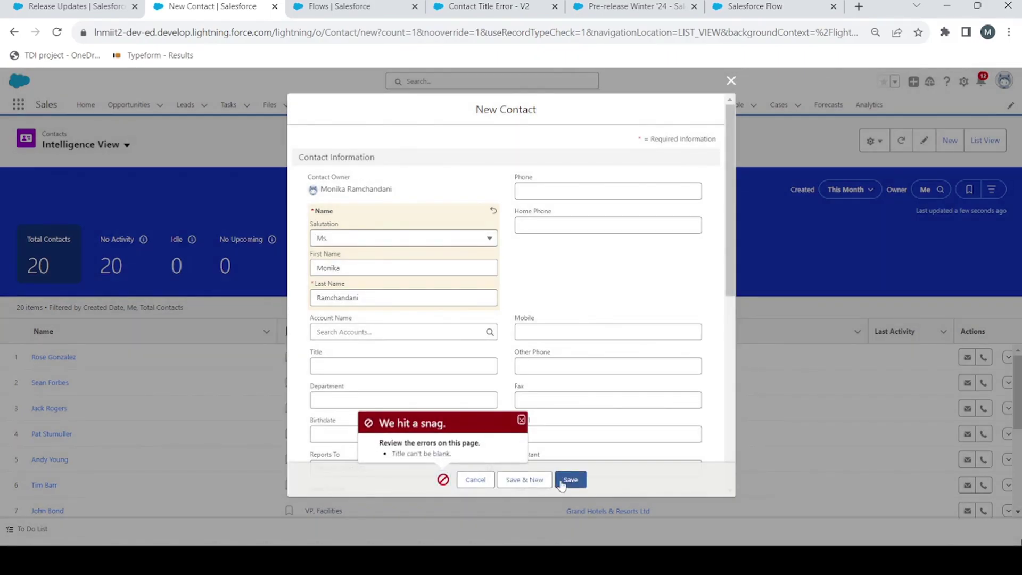
{"action": "left_click_drag", "start_coordinate": [381, 421], "coordinate": [449, 427]}
{"action": "left_click", "coordinate": [449, 427]}
{"action": "left_click_drag", "start_coordinate": [393, 459], "coordinate": [453, 461]}
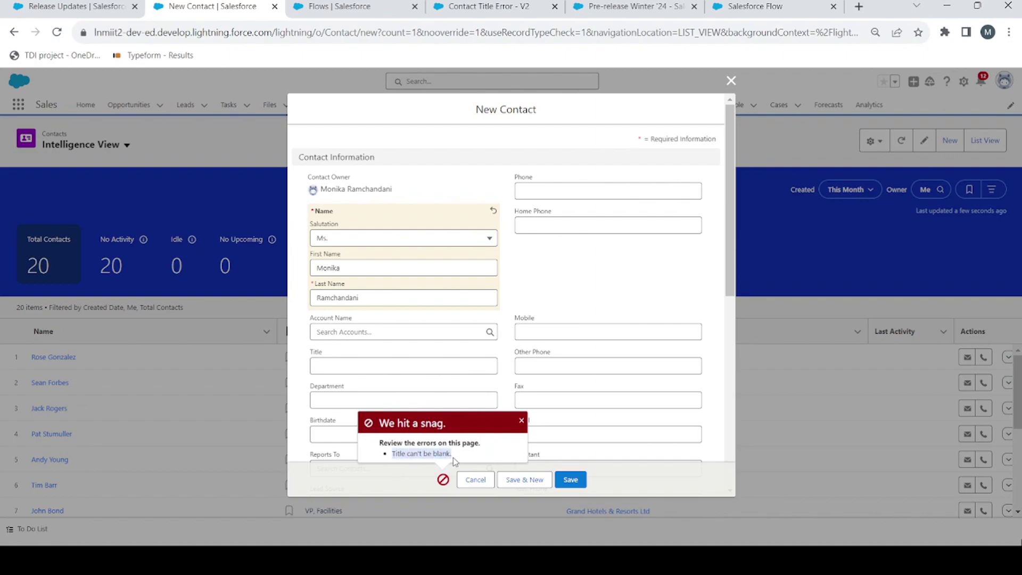
{"action": "left_click", "coordinate": [453, 458]}
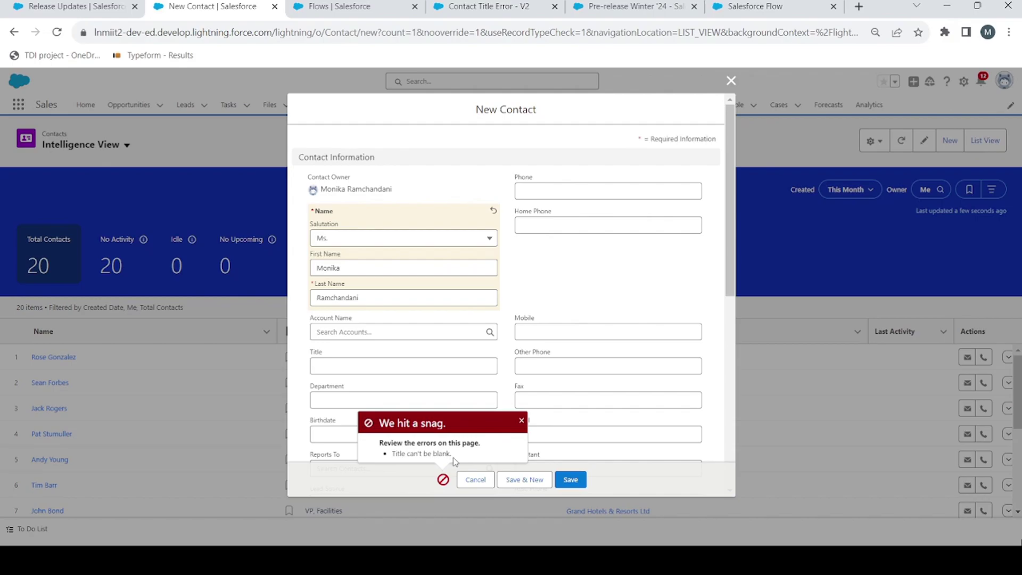
Check the flow tabs, then close the 'We hit a snag' error popup on the contact form
{"action": "left_click", "coordinate": [481, 7]}
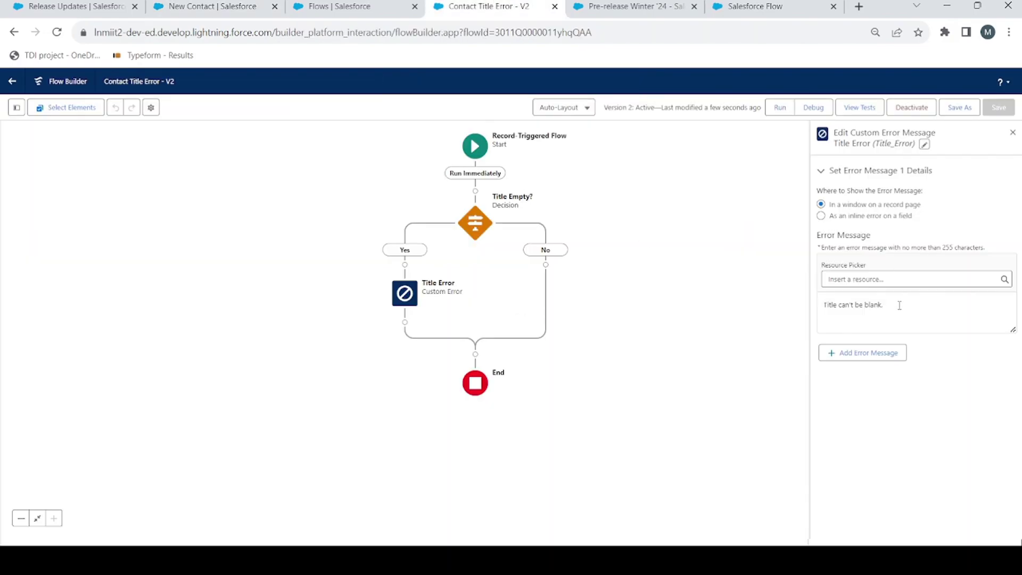
{"action": "left_click", "coordinate": [341, 6]}
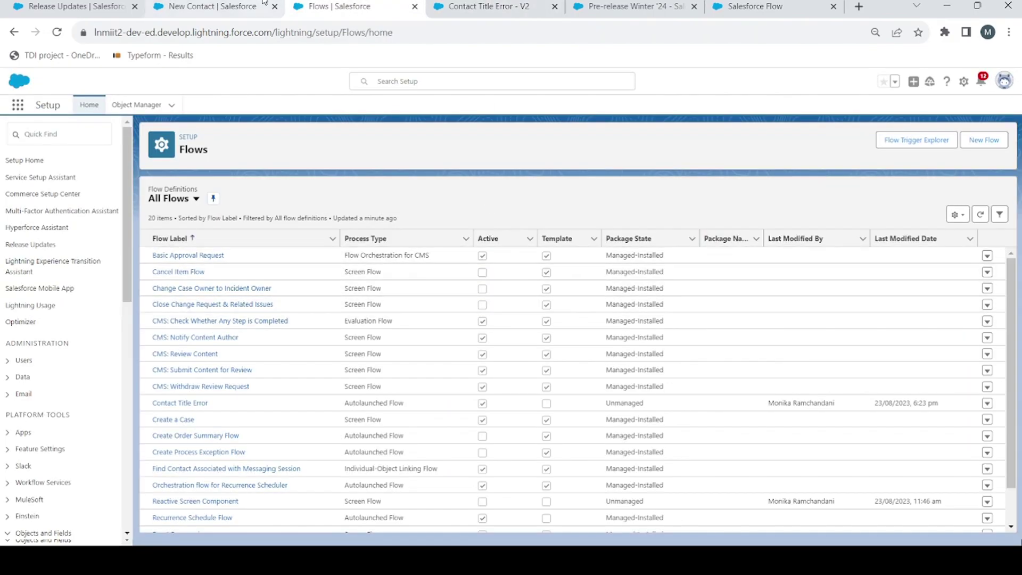
{"action": "left_click", "coordinate": [264, 3]}
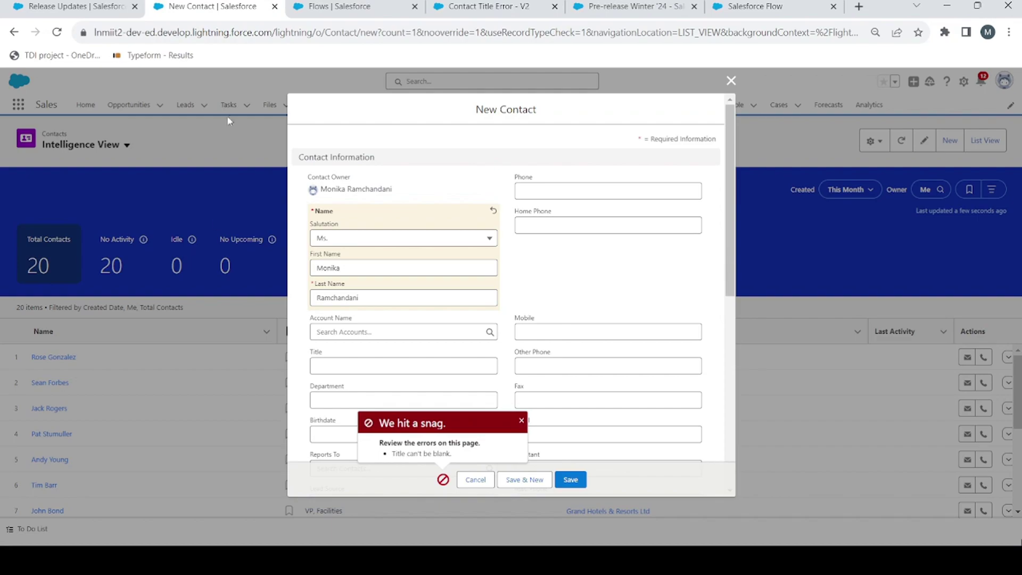
{"action": "left_click", "coordinate": [521, 420]}
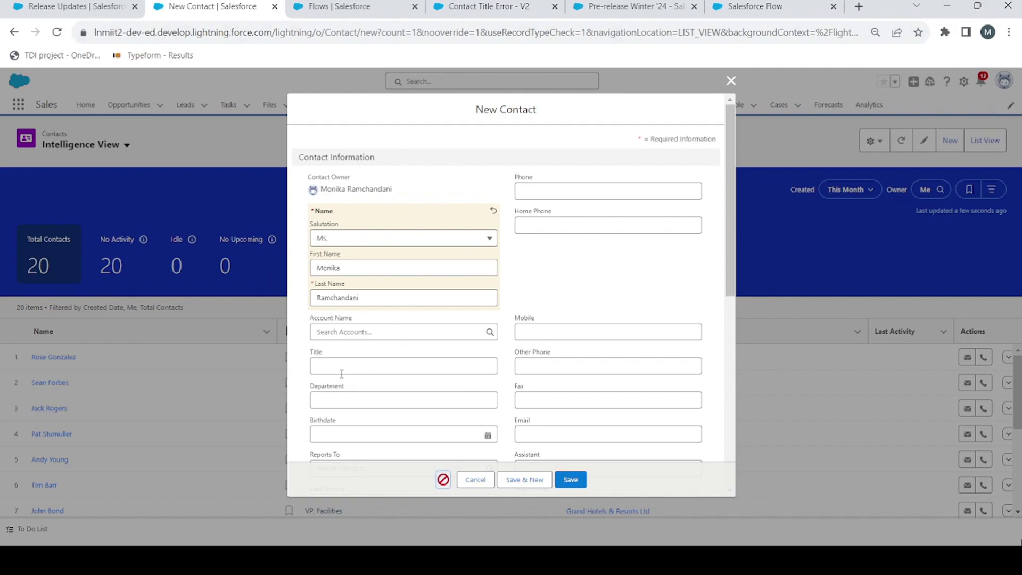
Enter 'Manager' in the new contact's Title field
{"action": "left_click", "coordinate": [337, 370]}
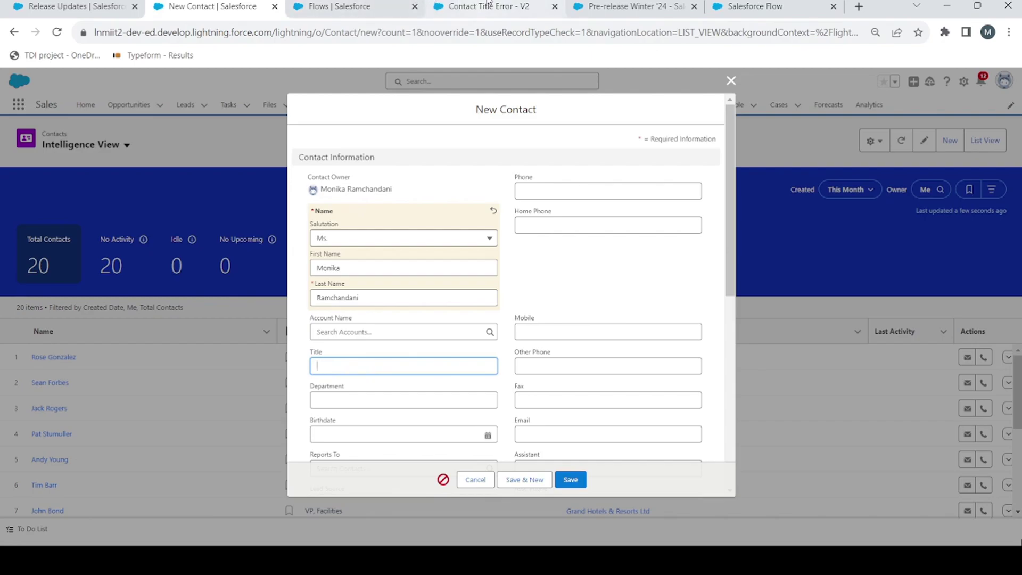
{"action": "left_click", "coordinate": [479, 7]}
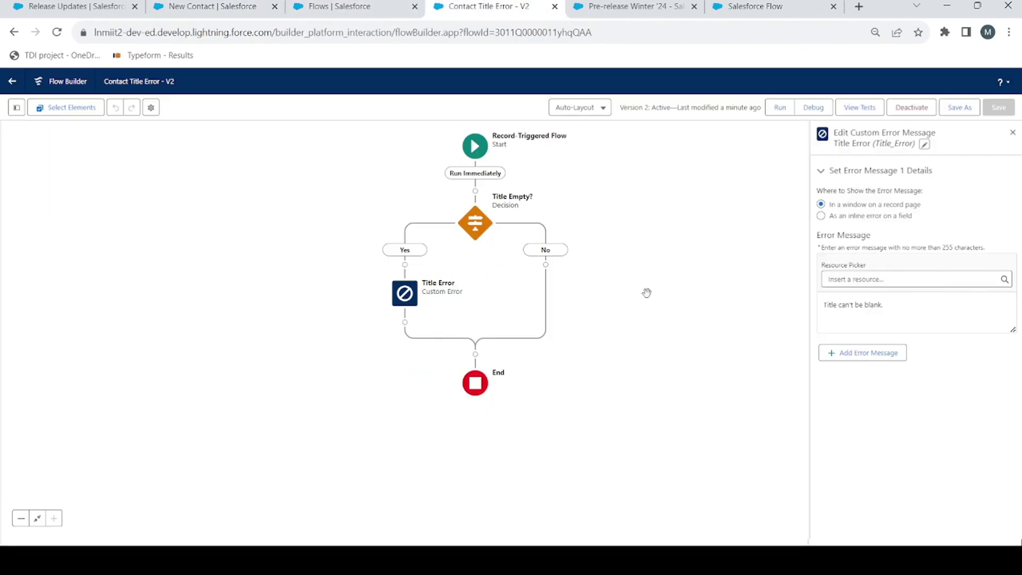
{"action": "left_click", "coordinate": [213, 7]}
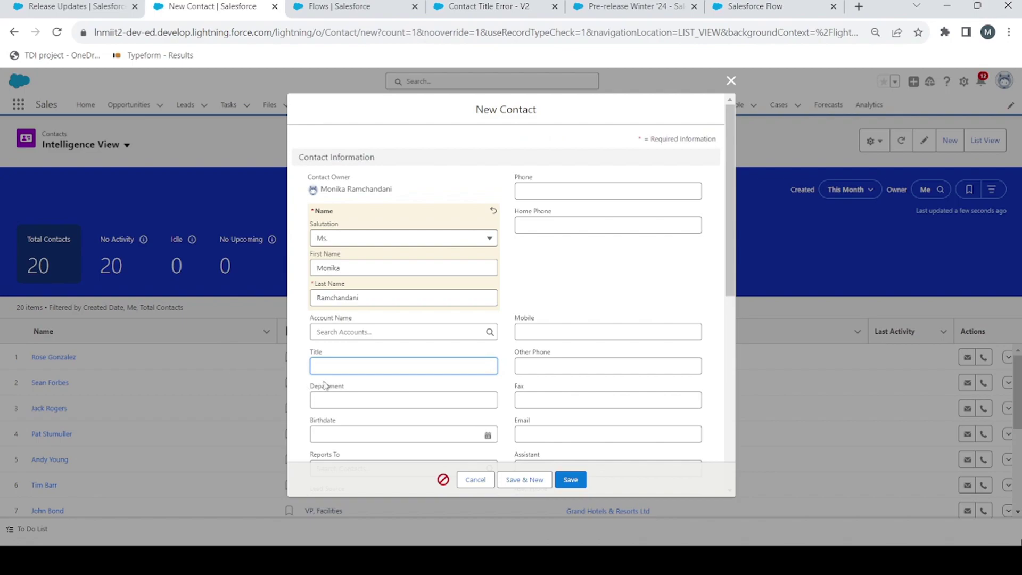
{"action": "type", "text": "Manager"}
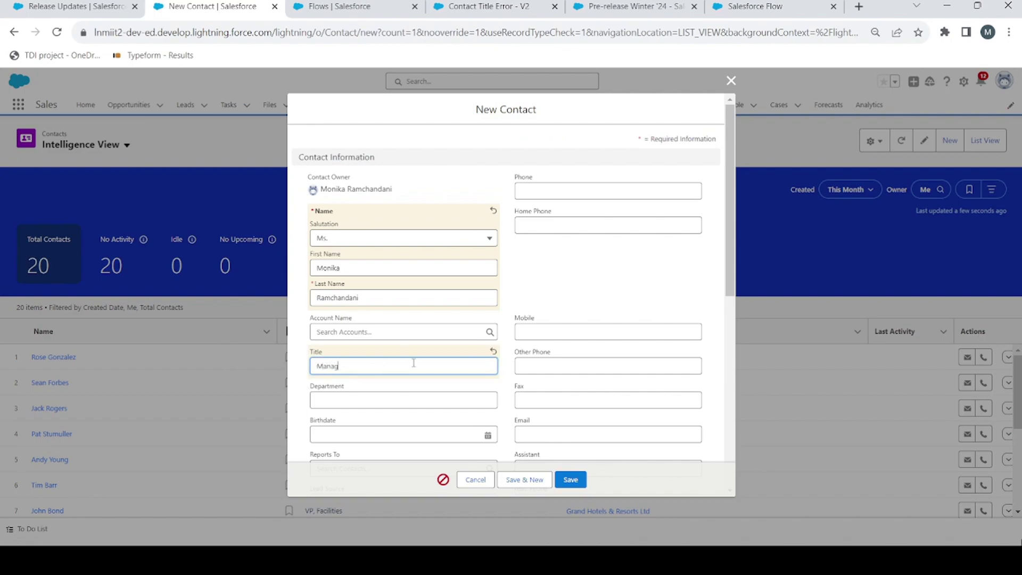
Save the new contact with Title Manager and switch back to the Contact Title Error flow
{"action": "left_click", "coordinate": [570, 480]}
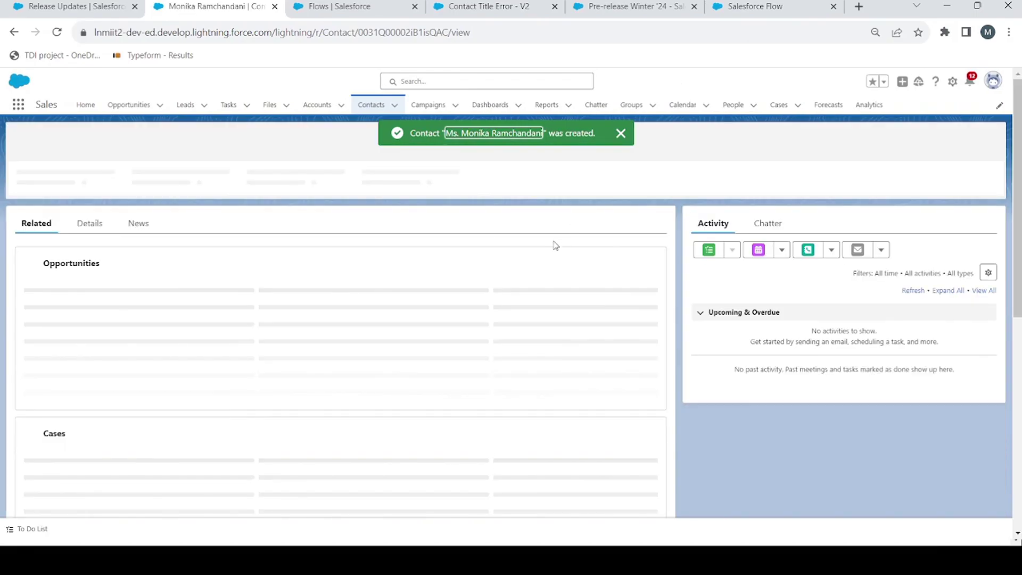
{"action": "left_click", "coordinate": [496, 6]}
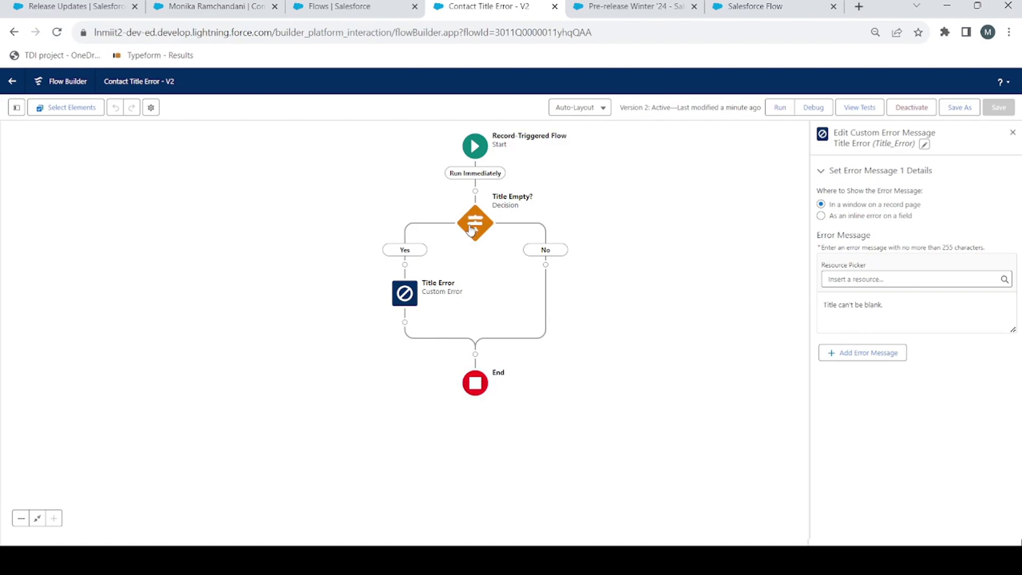
Select the 'Title can't be blank.' message text, then close the Edit Custom Error Message panel
{"action": "left_click_drag", "start_coordinate": [901, 313], "coordinate": [778, 299]}
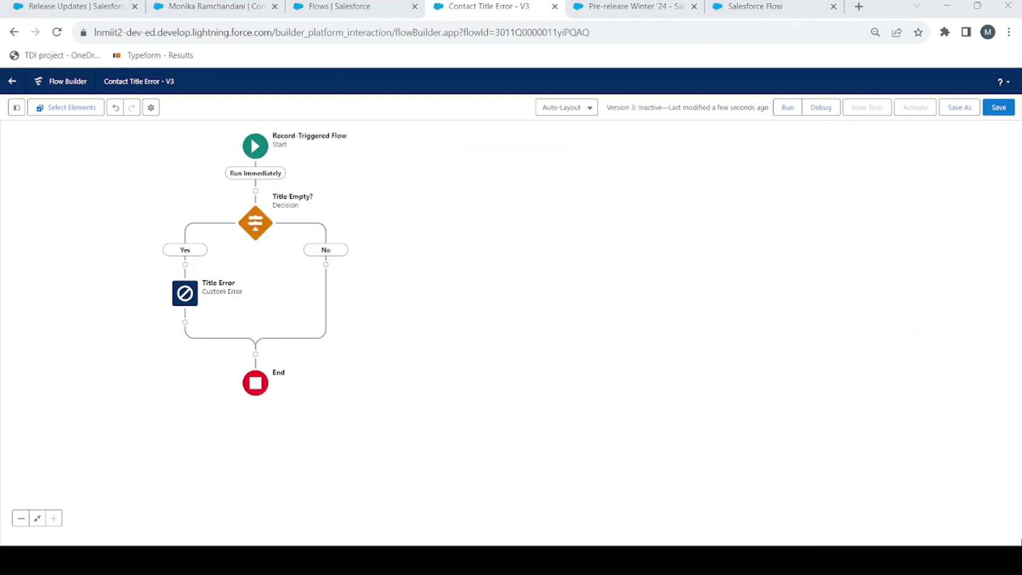
{"action": "left_click", "coordinate": [944, 457]}
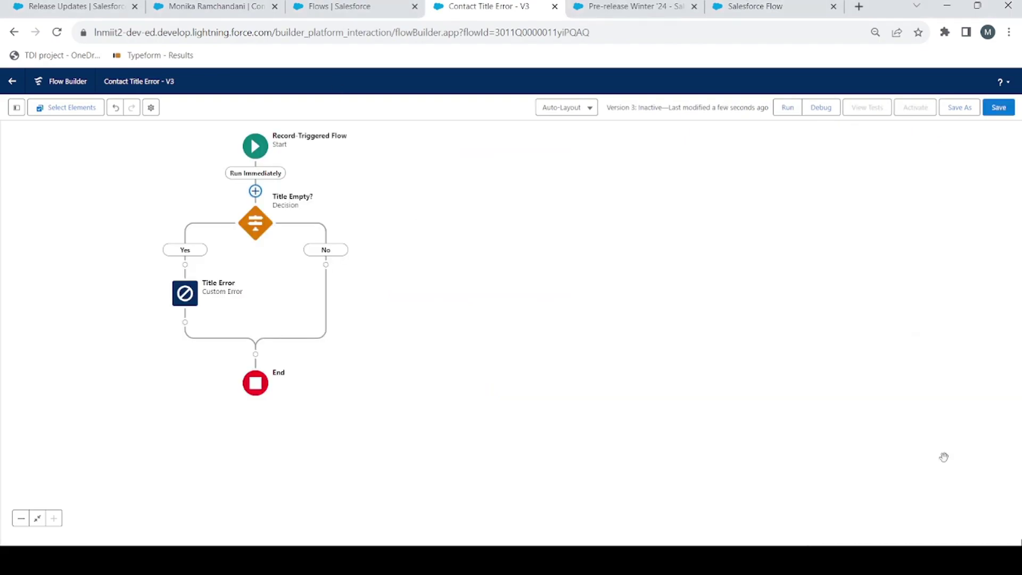
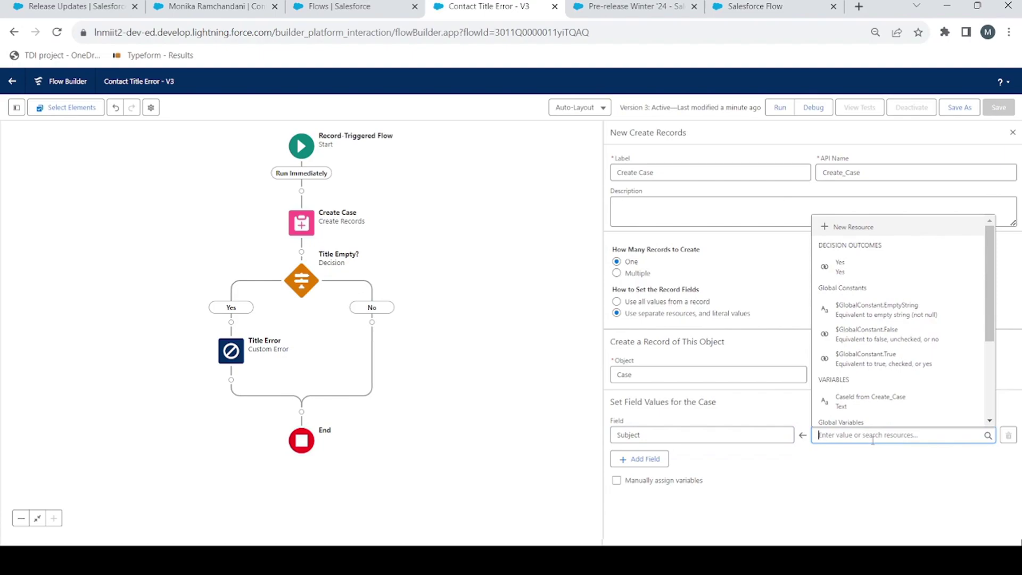
Set the Case Subject to 'First Case' and its ContactId to {!$Record.Id}
{"action": "type", "text": "First Case"}
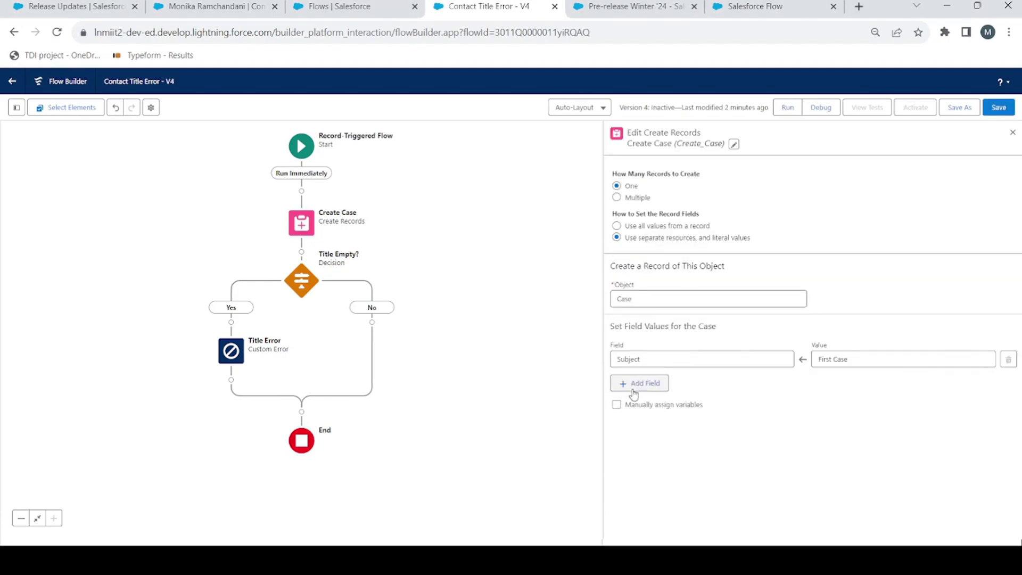
{"action": "left_click", "coordinate": [644, 383]}
{"action": "left_click", "coordinate": [669, 394]}
{"action": "type", "text": "contact"}
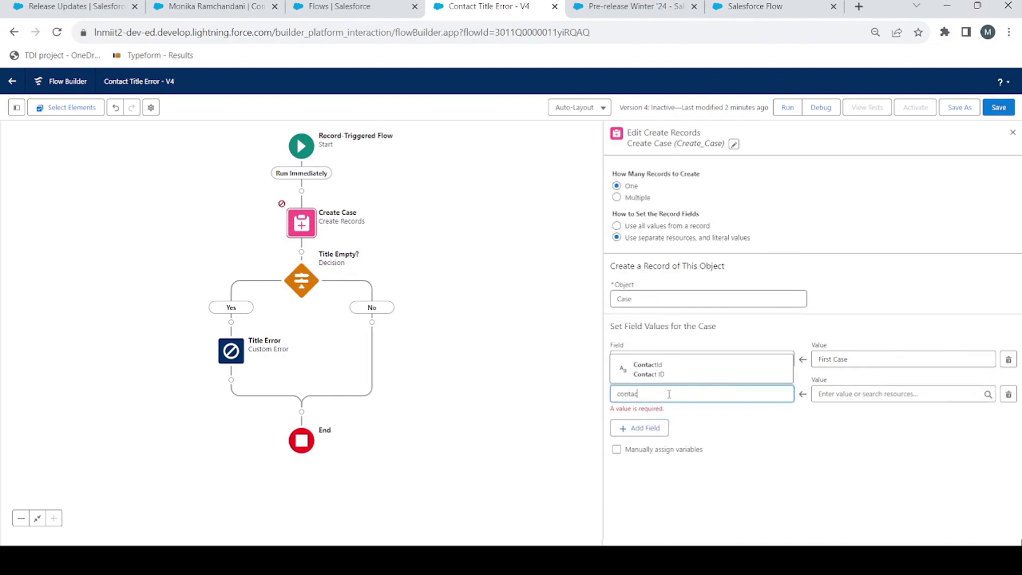
{"action": "left_click", "coordinate": [691, 373]}
{"action": "left_click", "coordinate": [875, 394]}
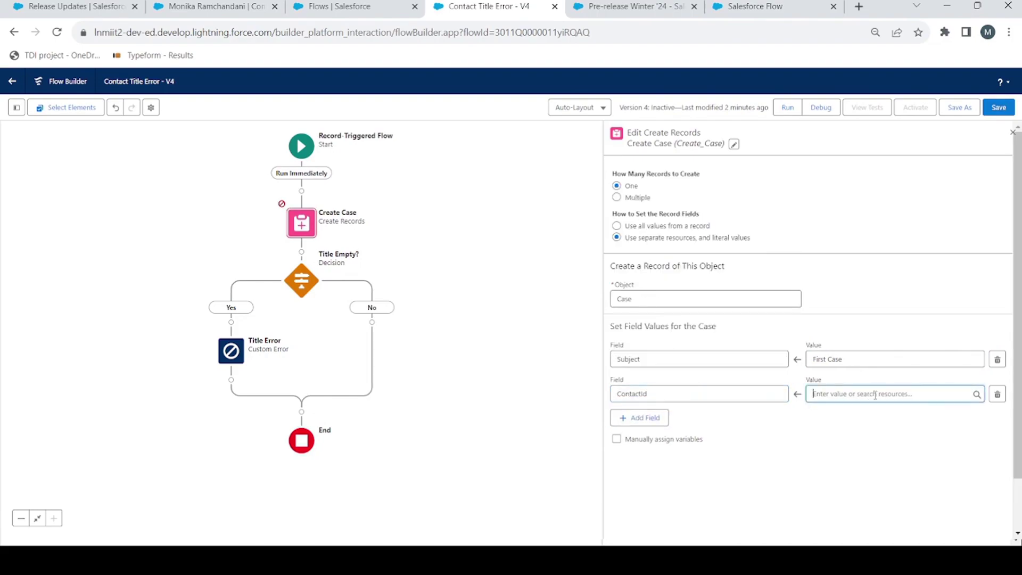
{"action": "type", "text": "recor"}
{"action": "left_click", "coordinate": [905, 373]}
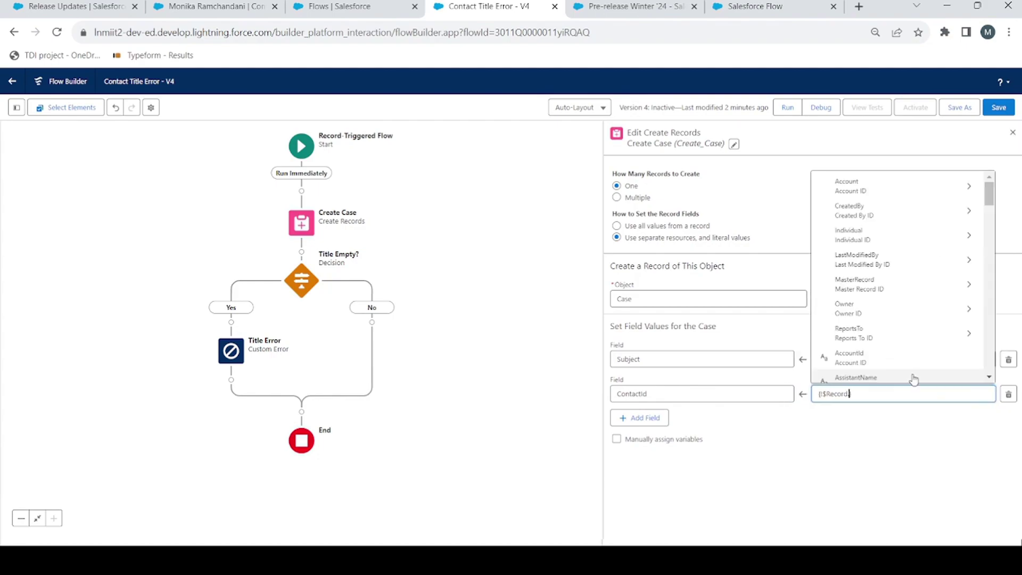
{"action": "type", "text": "contact"}
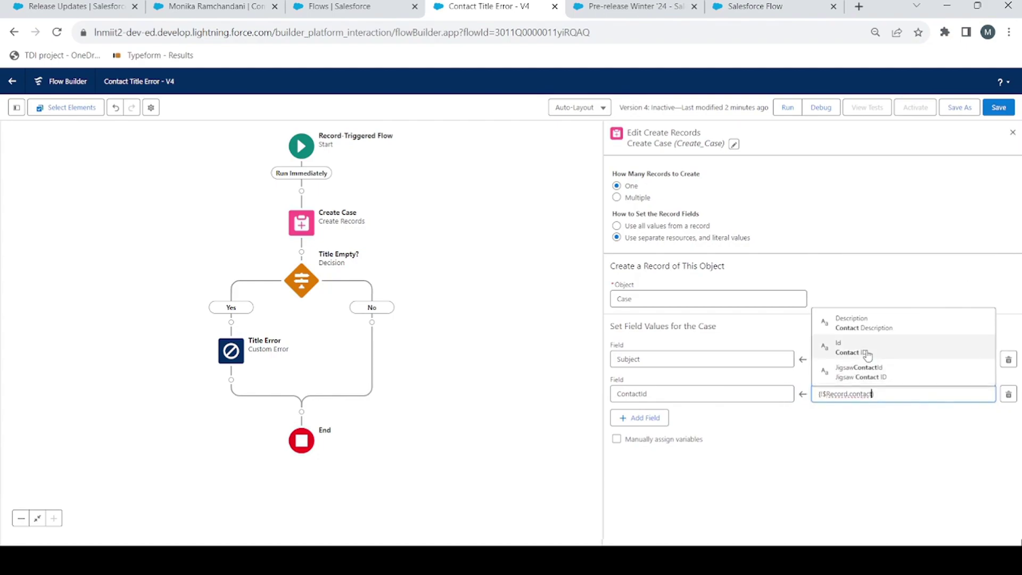
{"action": "left_click", "coordinate": [867, 353]}
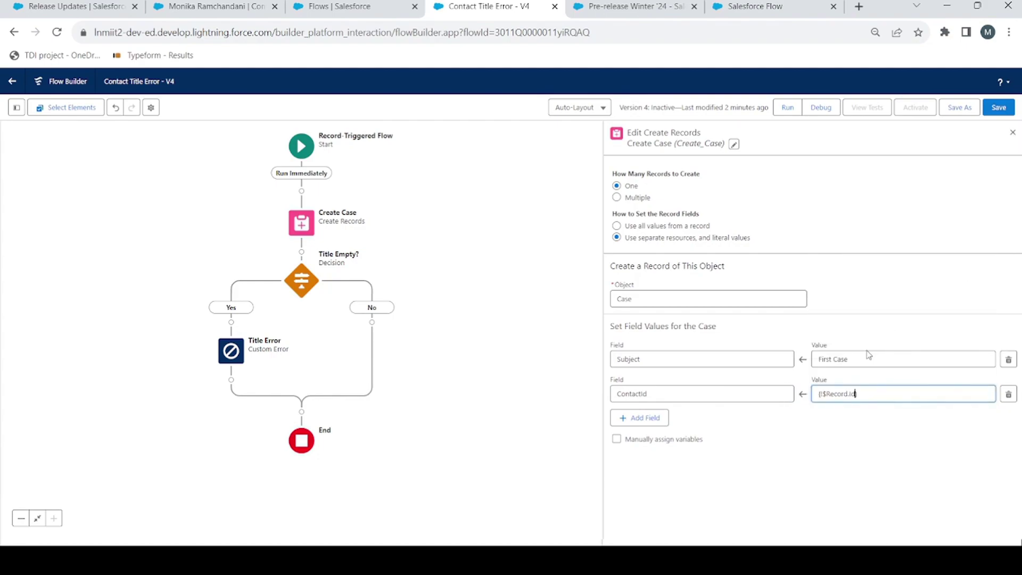
Save the flow as version 4 and activate it
{"action": "left_click", "coordinate": [1013, 133]}
{"action": "left_click", "coordinate": [1000, 110]}
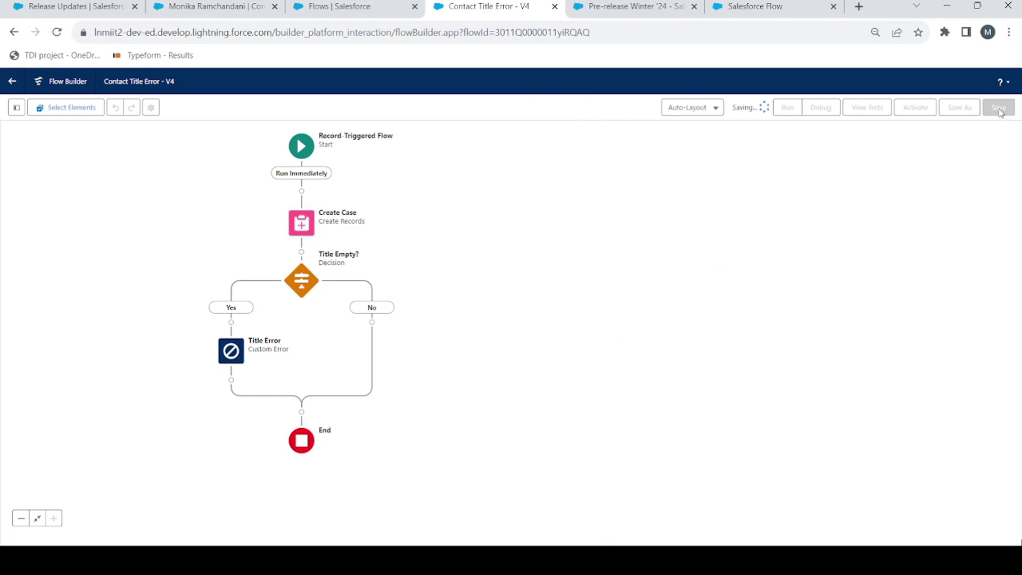
{"action": "left_click", "coordinate": [916, 108]}
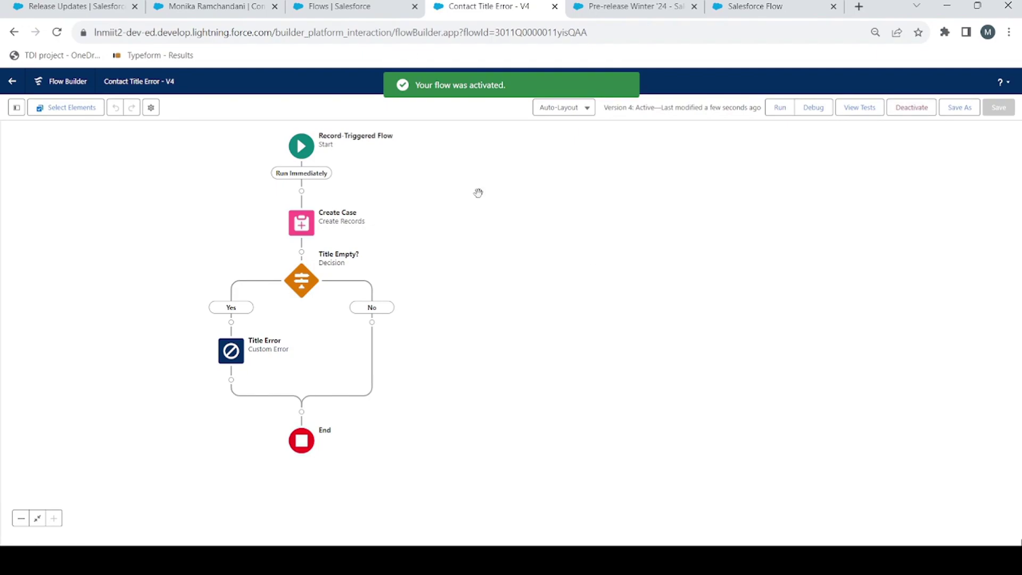
{"action": "left_click", "coordinate": [224, 4]}
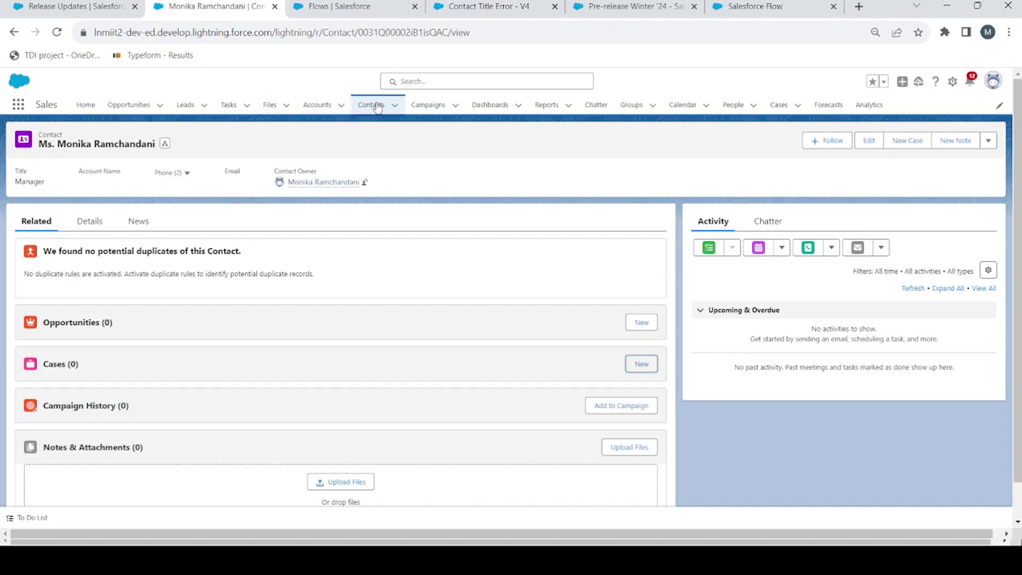
Start a new contact from the Contacts list with salutation Mr
{"action": "left_click", "coordinate": [375, 105]}
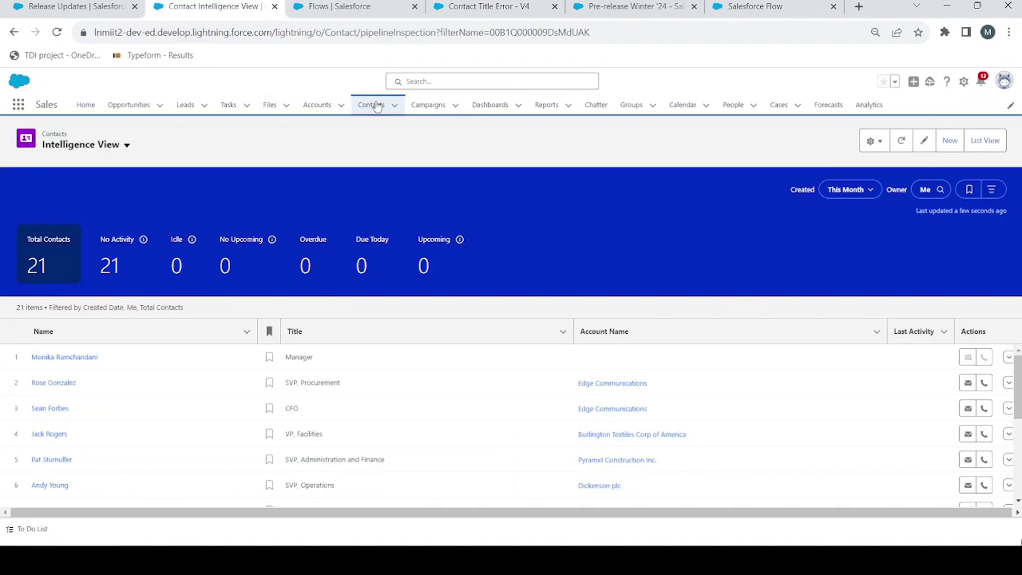
{"action": "left_click", "coordinate": [951, 142]}
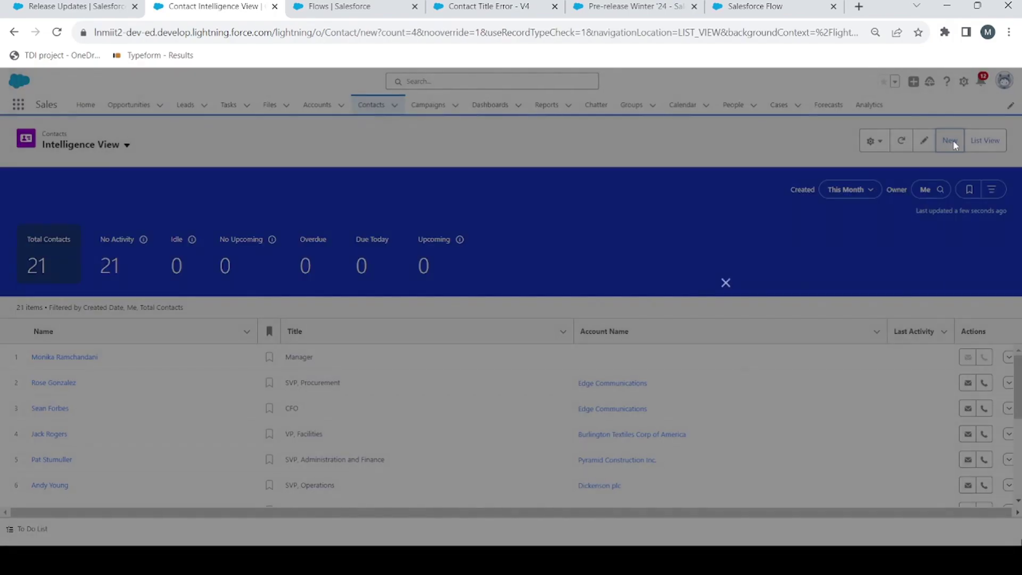
{"action": "left_click", "coordinate": [358, 237]}
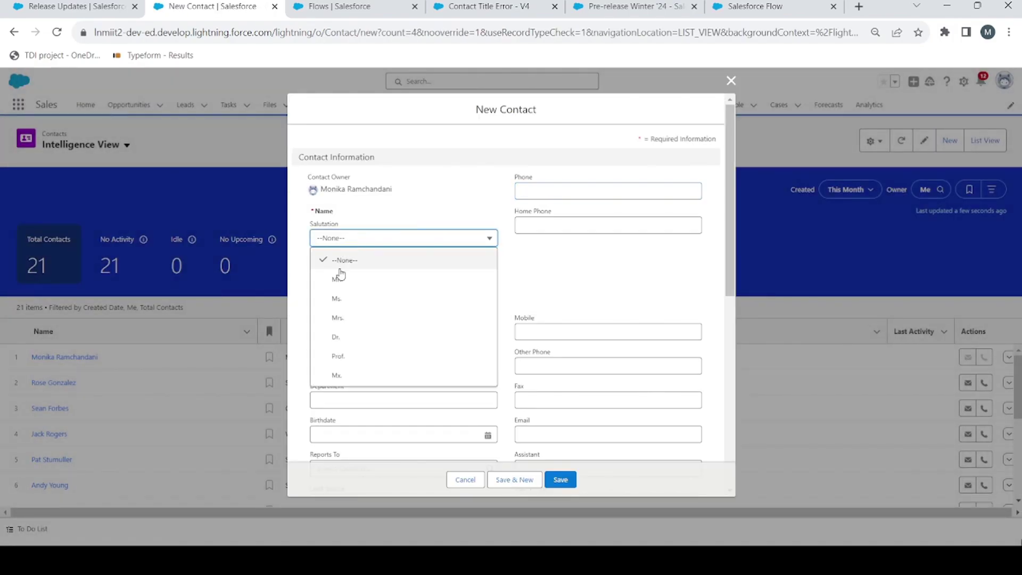
{"action": "left_click", "coordinate": [338, 276]}
Enter the contact's first and last name, set Title to Admin, and save
{"action": "left_click", "coordinate": [336, 270]}
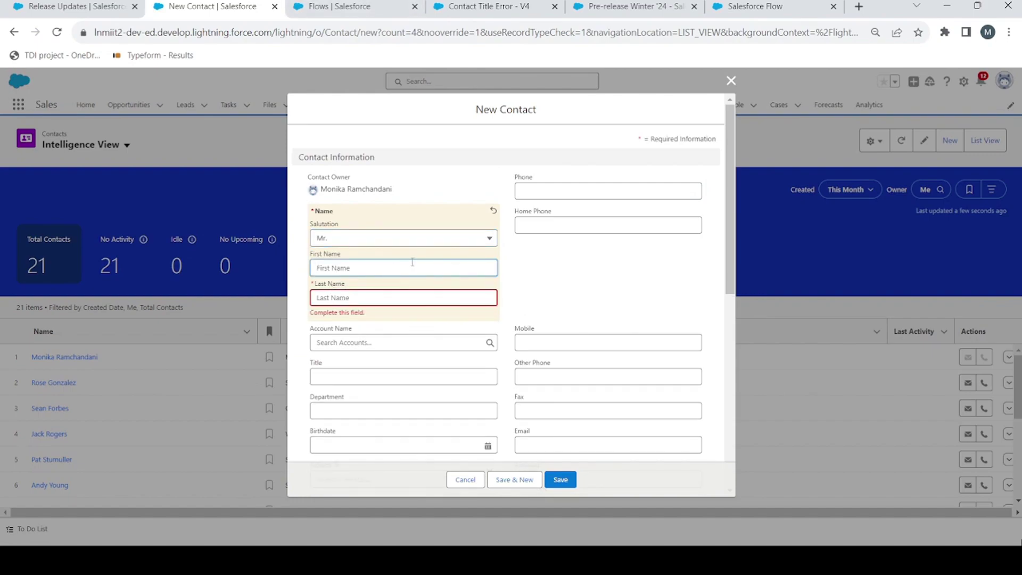
{"action": "type", "text": "Albert"}
{"action": "key", "text": "Tab"}
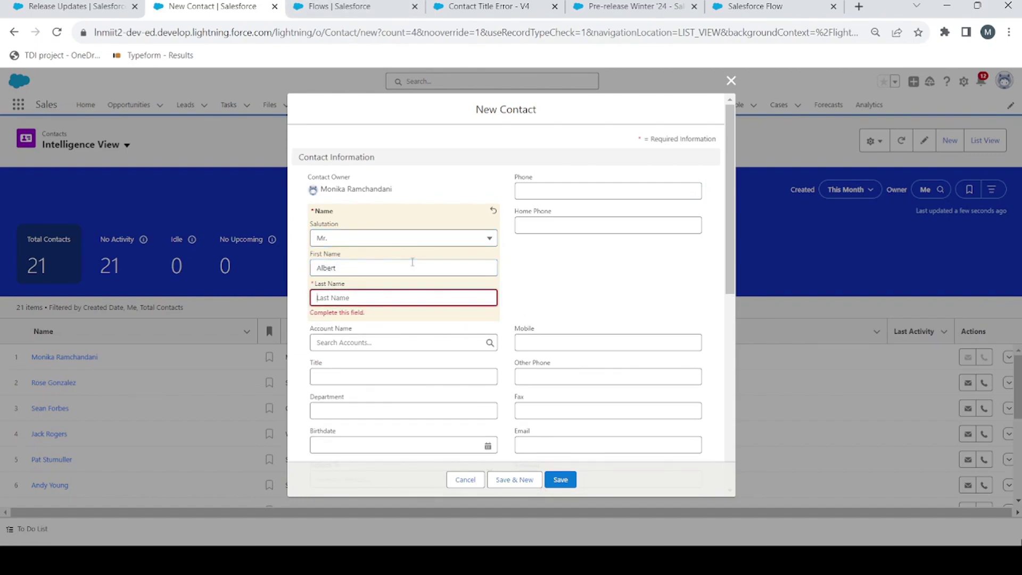
{"action": "type", "text": "Einstein"}
{"action": "left_click", "coordinate": [379, 365]}
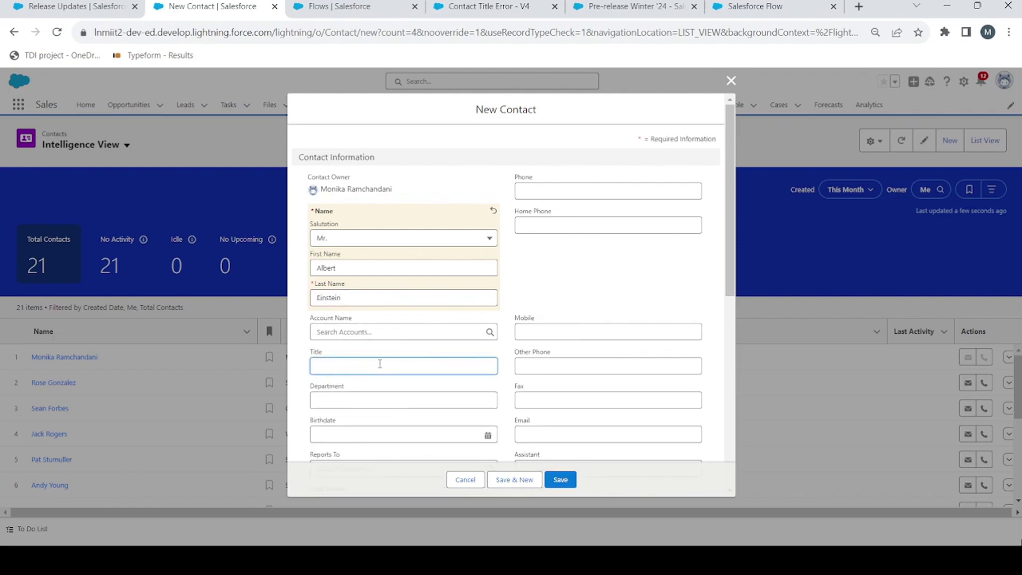
{"action": "type", "text": "Admin"}
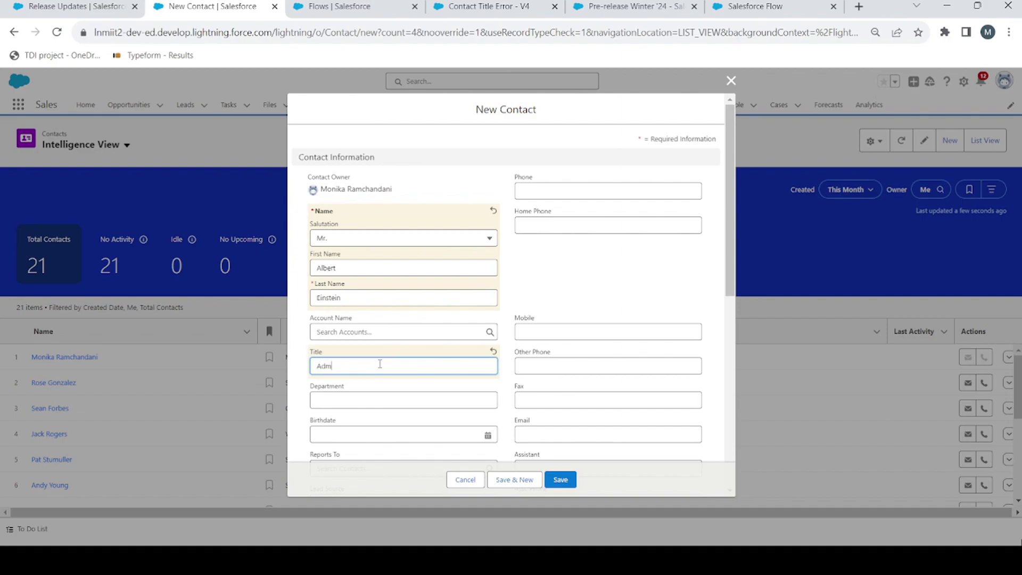
{"action": "left_click", "coordinate": [563, 482]}
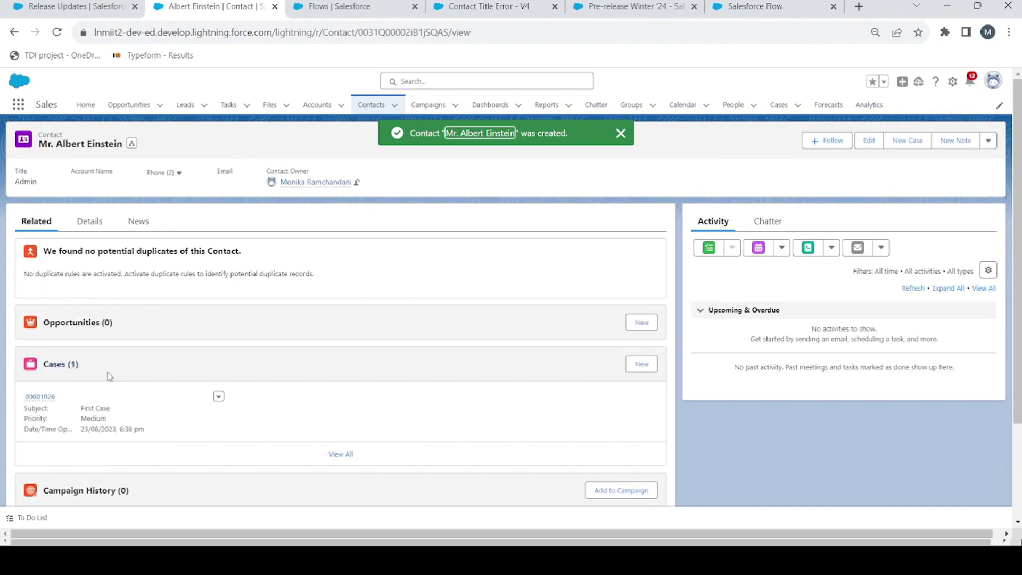
Check the linked 'First Case', then try deleting the Admin contact, which fails
{"action": "left_click_drag", "start_coordinate": [82, 407], "coordinate": [118, 409]}
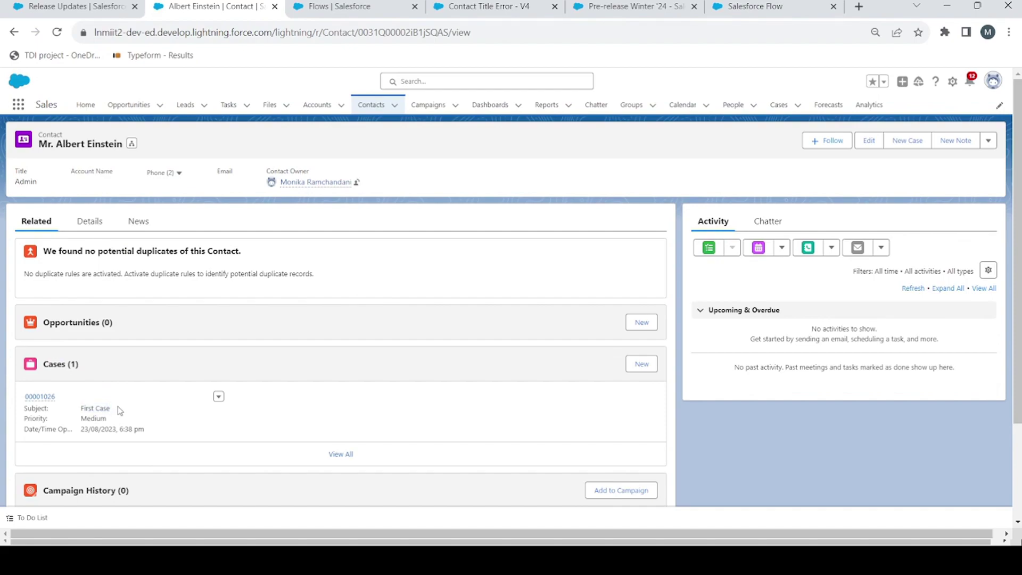
{"action": "left_click", "coordinate": [218, 397]}
{"action": "left_click", "coordinate": [373, 106]}
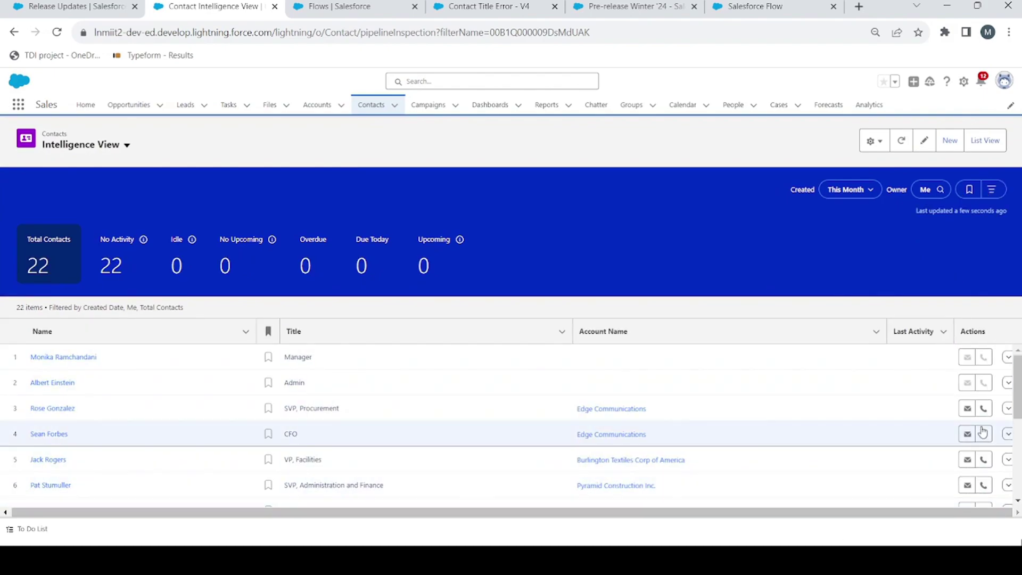
{"action": "left_click", "coordinate": [1008, 383]}
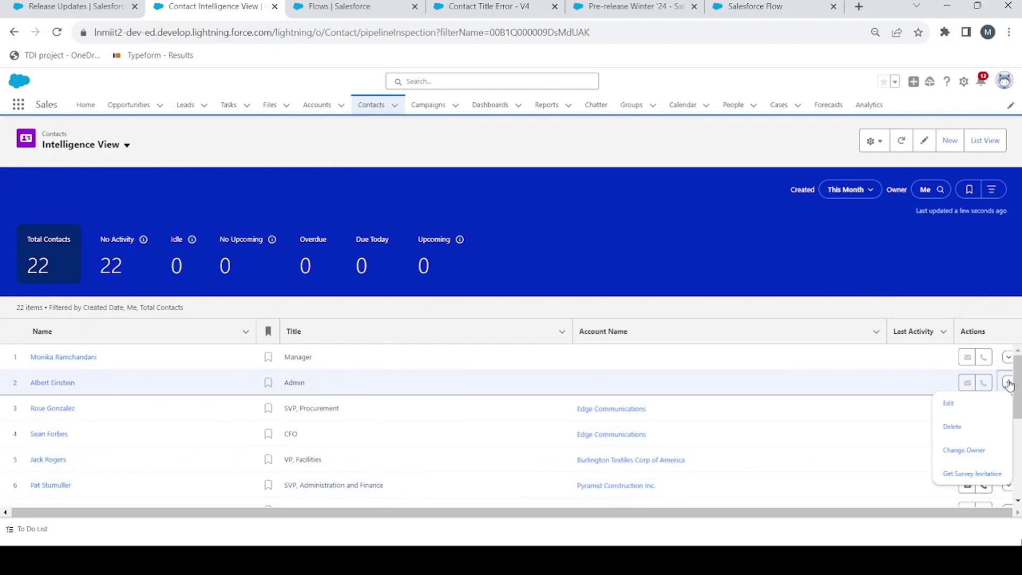
{"action": "left_click", "coordinate": [951, 427]}
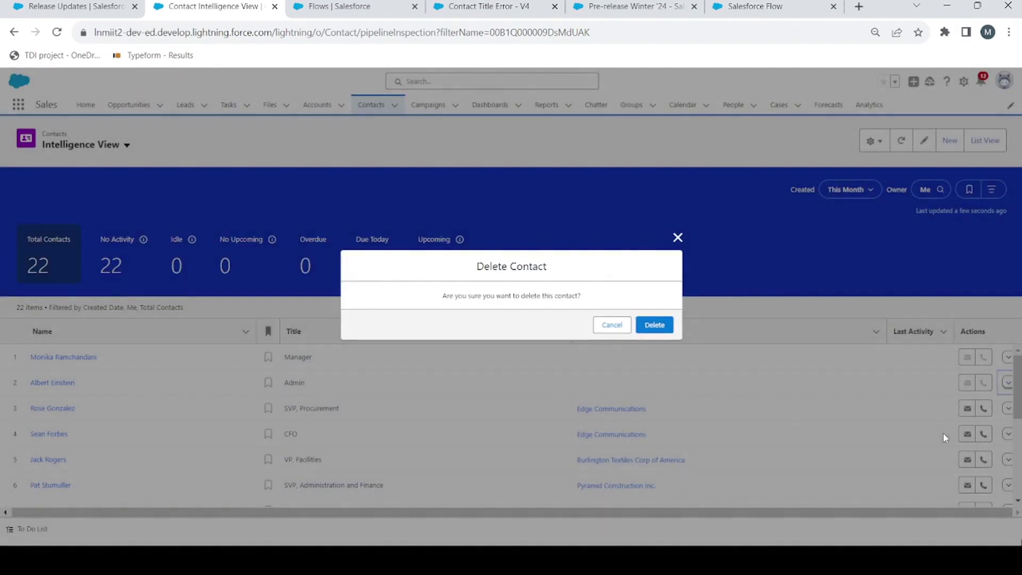
{"action": "left_click", "coordinate": [654, 325]}
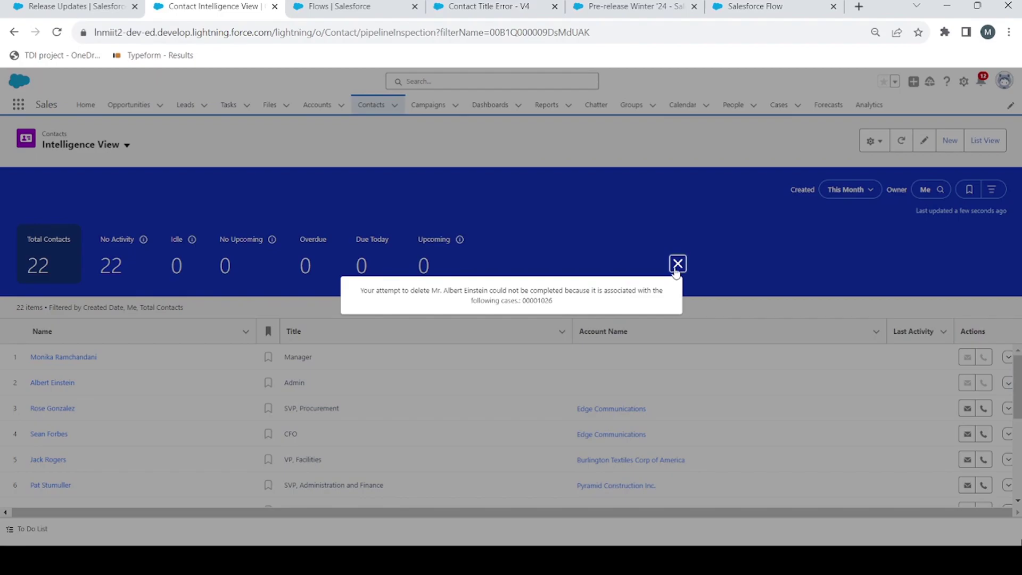
{"action": "left_click", "coordinate": [678, 266]}
Delete the Admin contact's linked case and return to the contacts list
{"action": "left_click", "coordinate": [61, 383]}
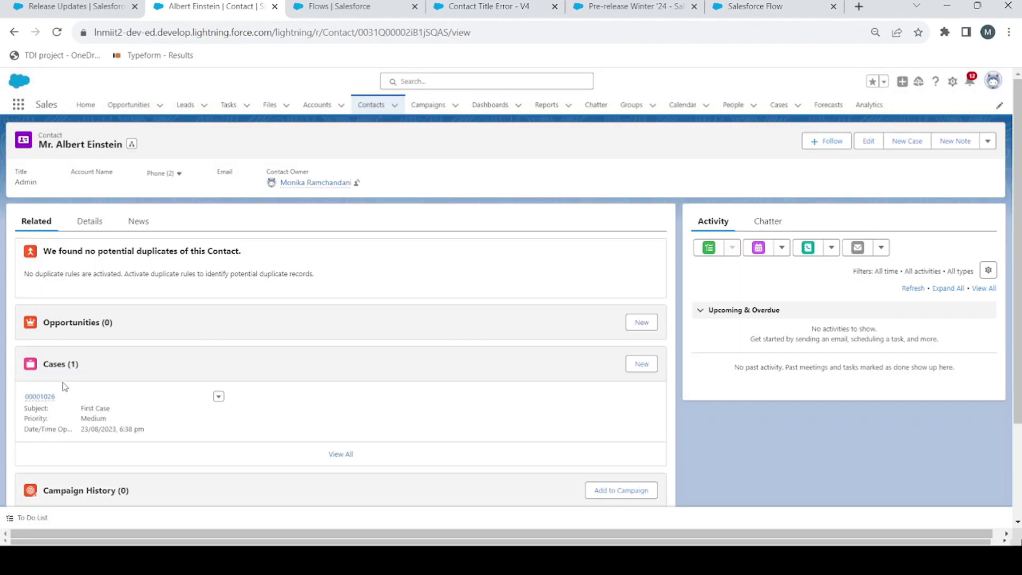
{"action": "left_click", "coordinate": [218, 396]}
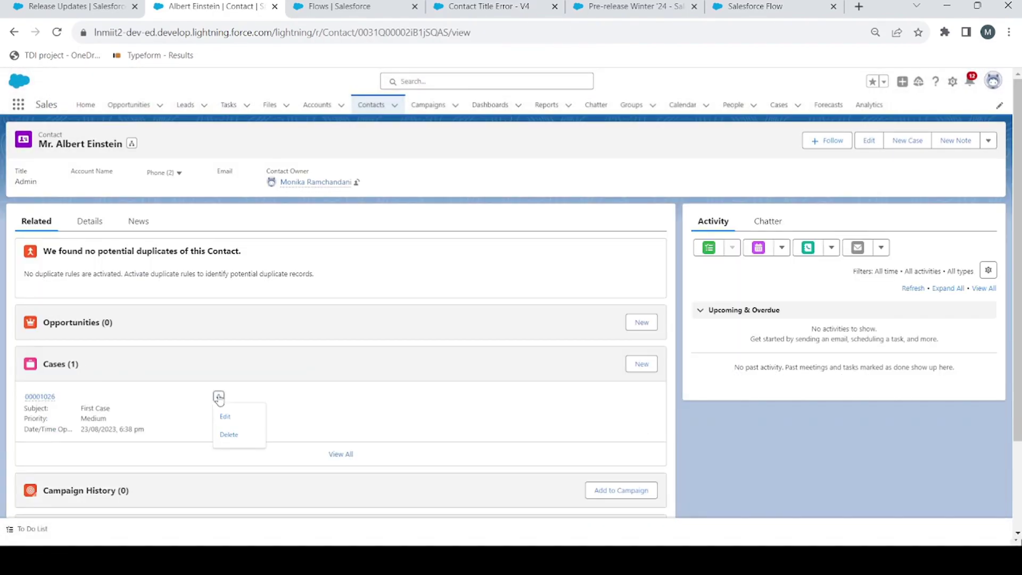
{"action": "left_click", "coordinate": [226, 439]}
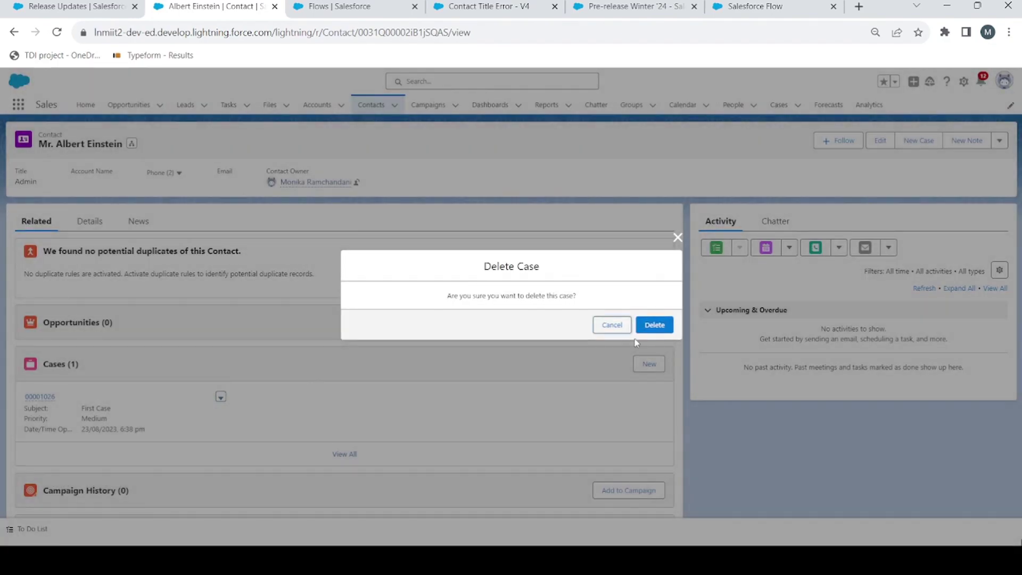
{"action": "left_click", "coordinate": [660, 330]}
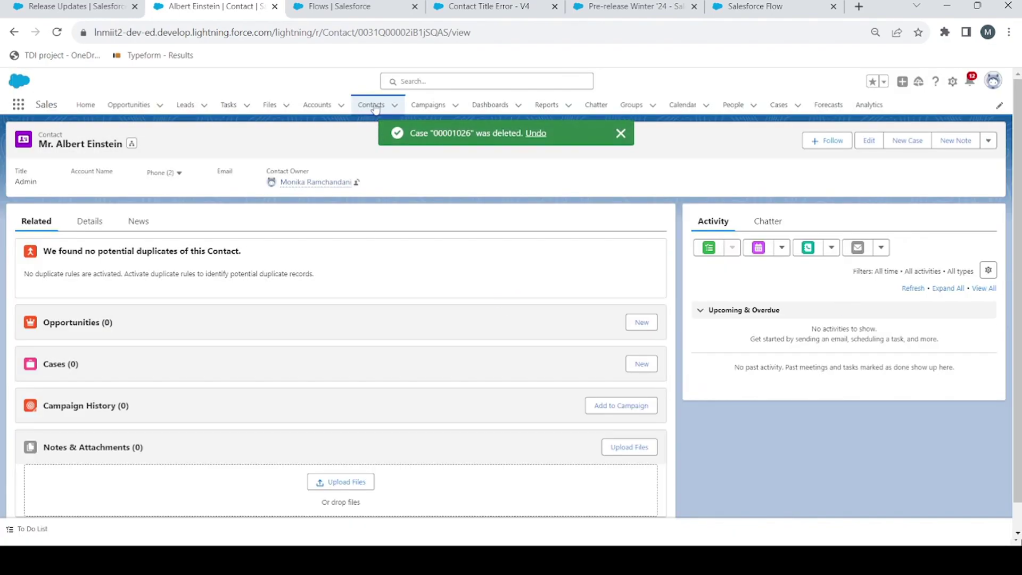
{"action": "left_click", "coordinate": [375, 107]}
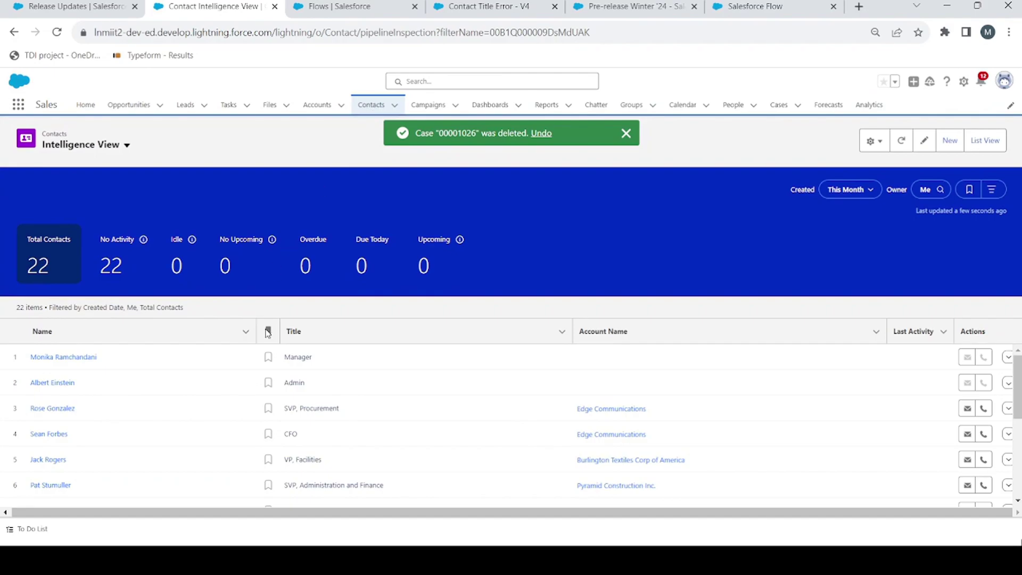
Delete the Admin contact from the contacts list
{"action": "left_click", "coordinate": [1008, 385]}
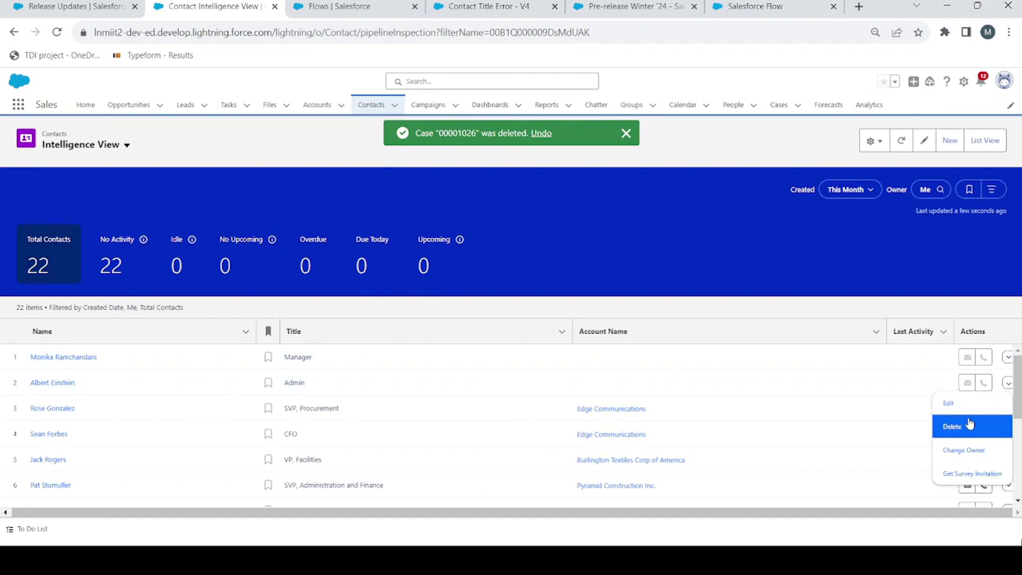
{"action": "left_click", "coordinate": [967, 424]}
{"action": "left_click", "coordinate": [655, 325]}
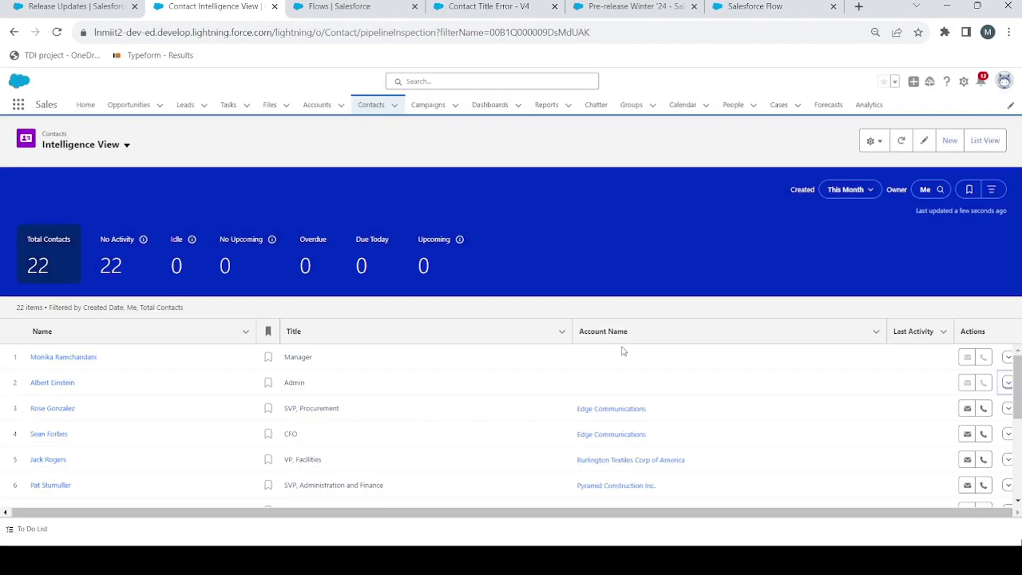
Save a Mr. contact without a Title, confirm the 'Title can't be blank' error, then inspect the flow's trigger
{"action": "left_click", "coordinate": [950, 141]}
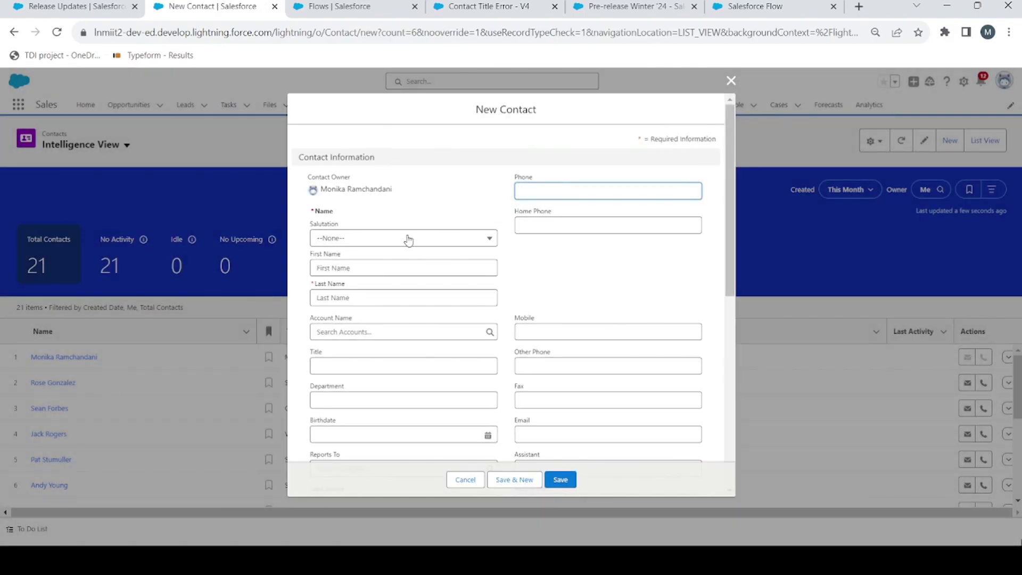
{"action": "left_click", "coordinate": [406, 237]}
{"action": "left_click", "coordinate": [342, 280]}
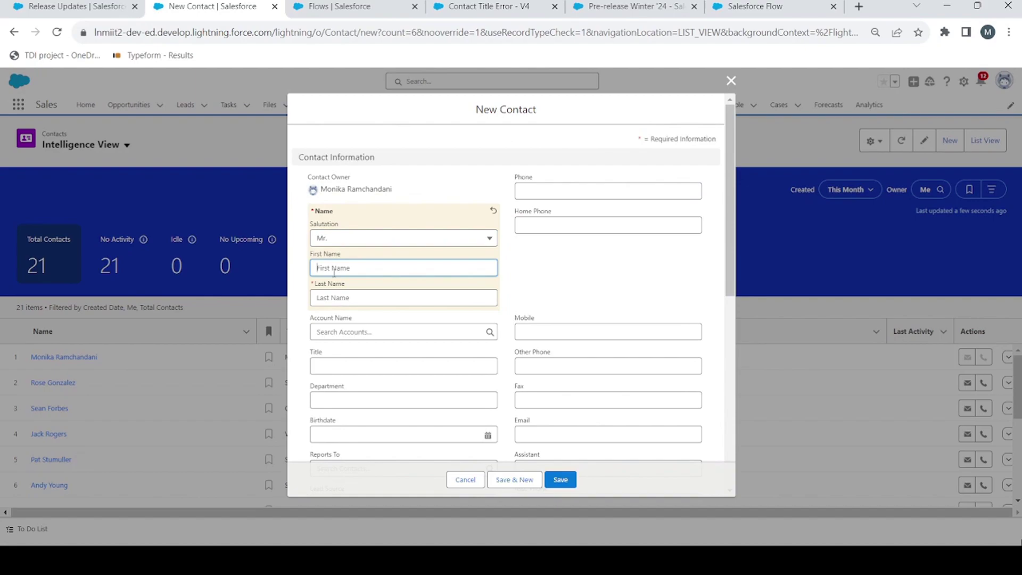
{"action": "type", "text": "Albert"}
{"action": "key", "text": "Tab"}
{"action": "type", "text": "E"}
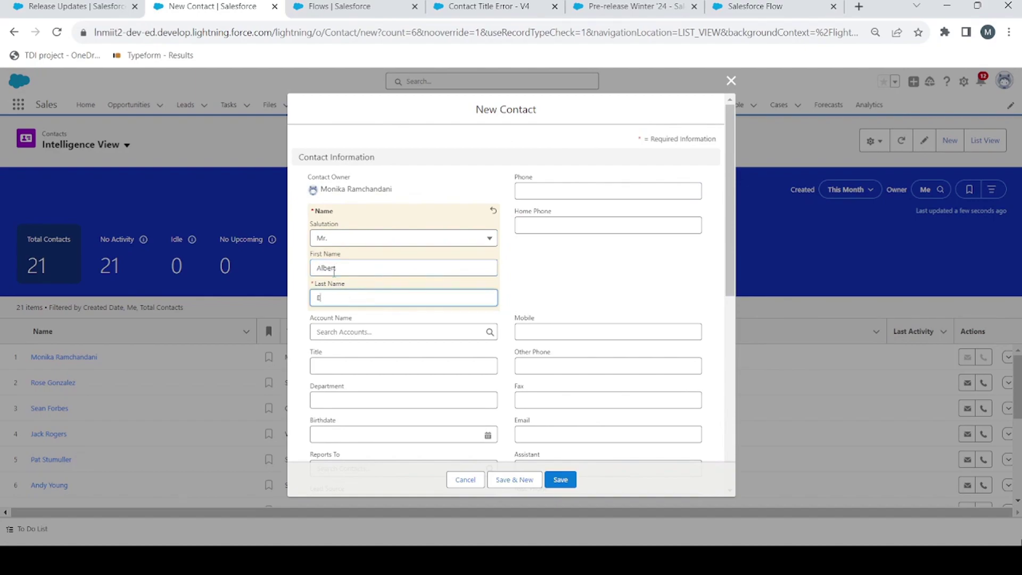
{"action": "type", "text": "instein"}
{"action": "left_click", "coordinate": [561, 487]}
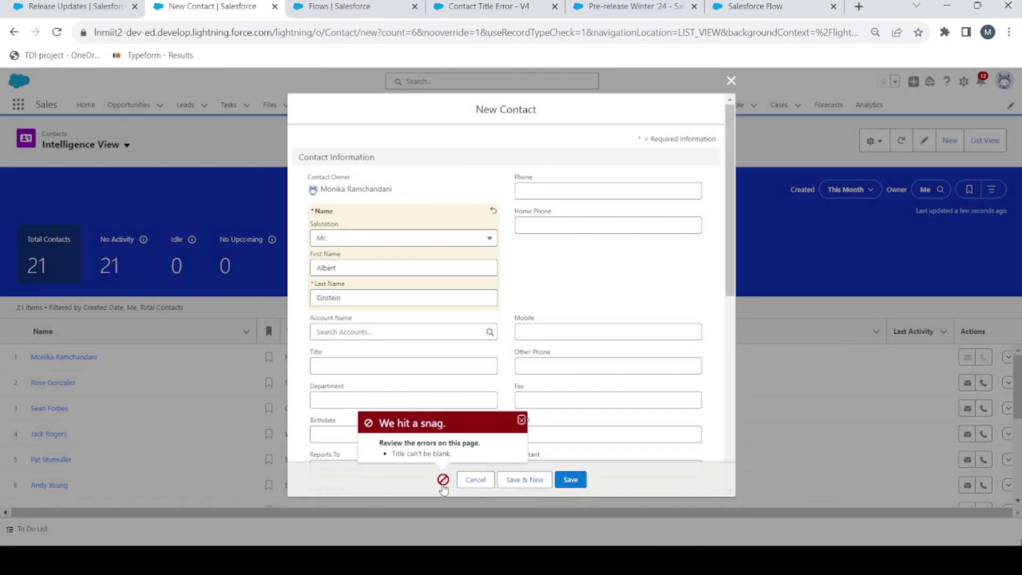
{"action": "left_click_drag", "start_coordinate": [391, 453], "coordinate": [450, 453]}
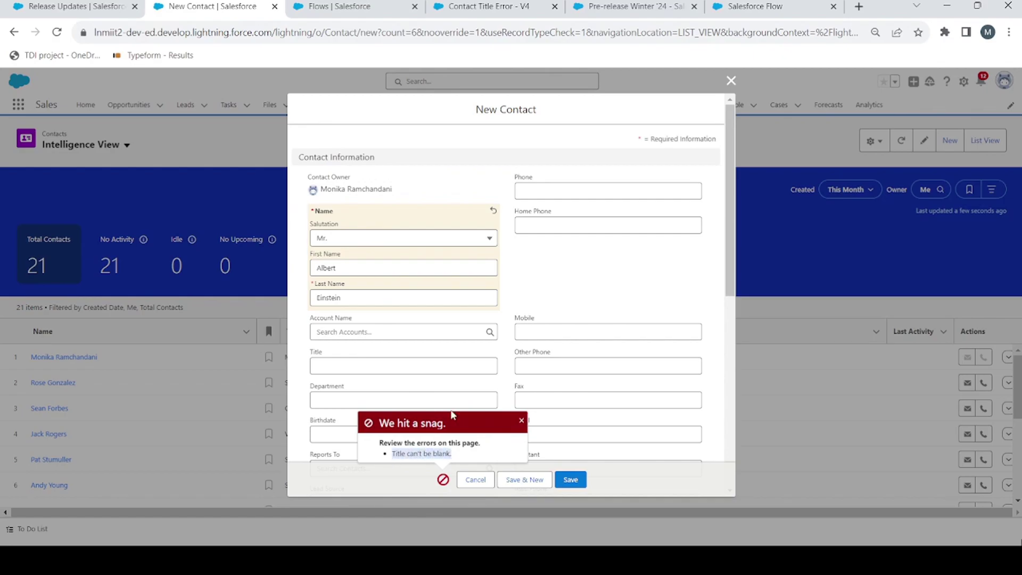
{"action": "left_click", "coordinate": [487, 7]}
{"action": "left_click", "coordinate": [301, 152]}
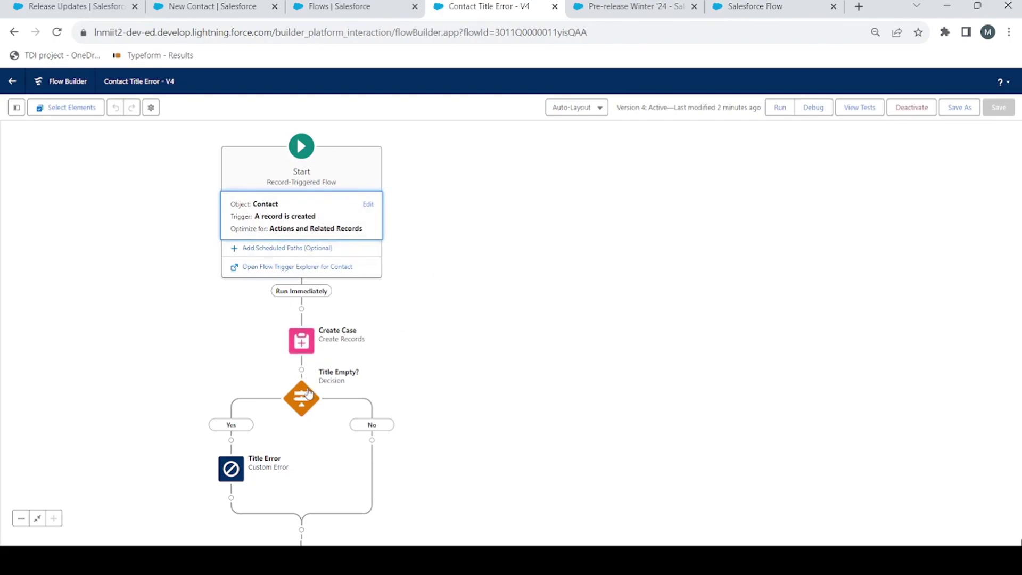
{"action": "left_click_drag", "start_coordinate": [463, 473], "coordinate": [484, 471]}
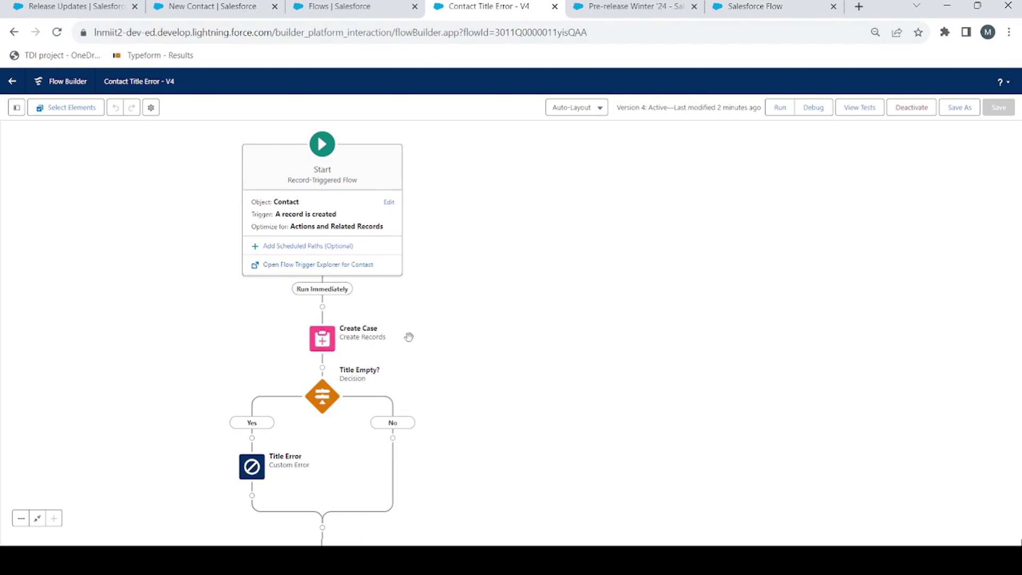
{"action": "scroll", "coordinate": [429, 391], "scroll_direction": "down", "scroll_amount": 1}
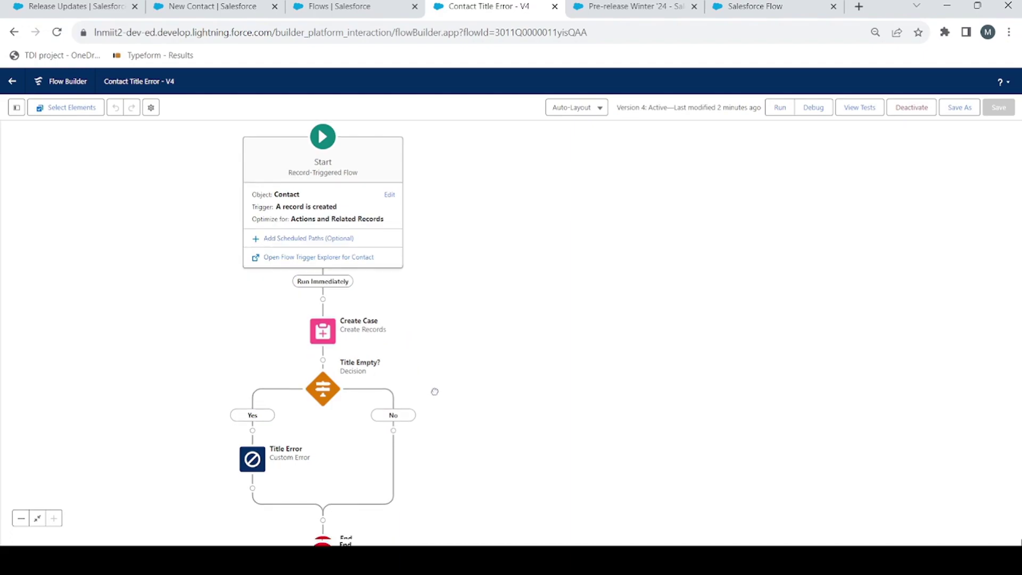